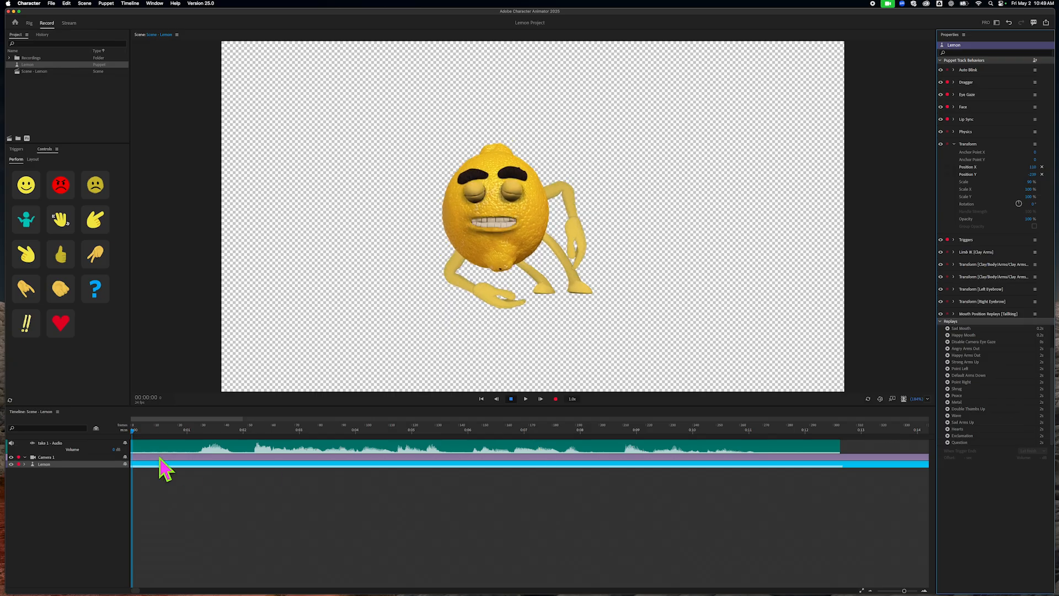
Export the Lemon scene as video with alpha via Adobe Media Encoder, saving Scene - Lemon to the Desktop in QuickTime format.
drag(134, 439, 183, 423)
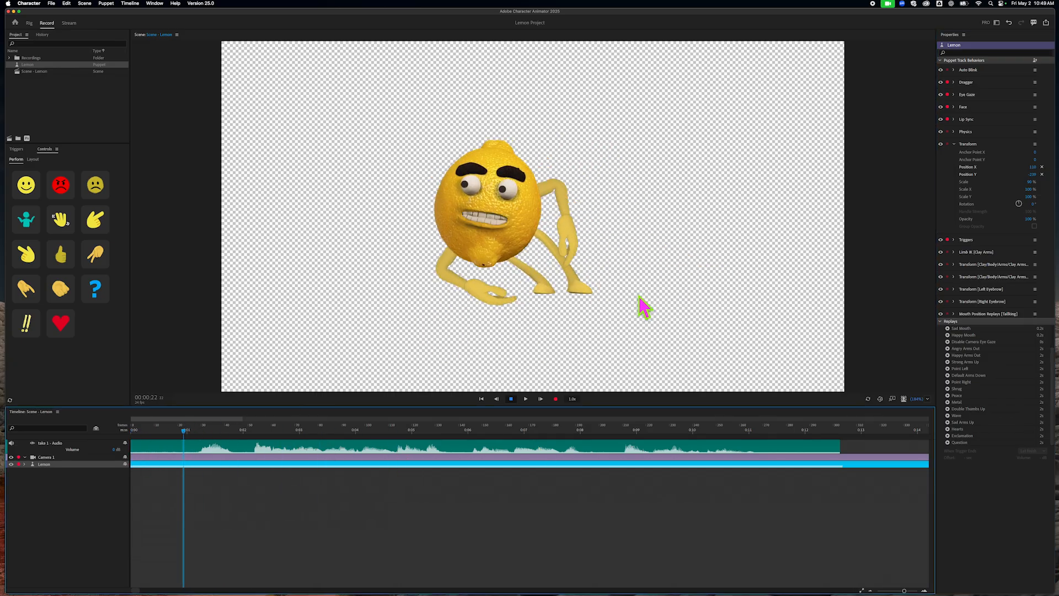
click(51, 4)
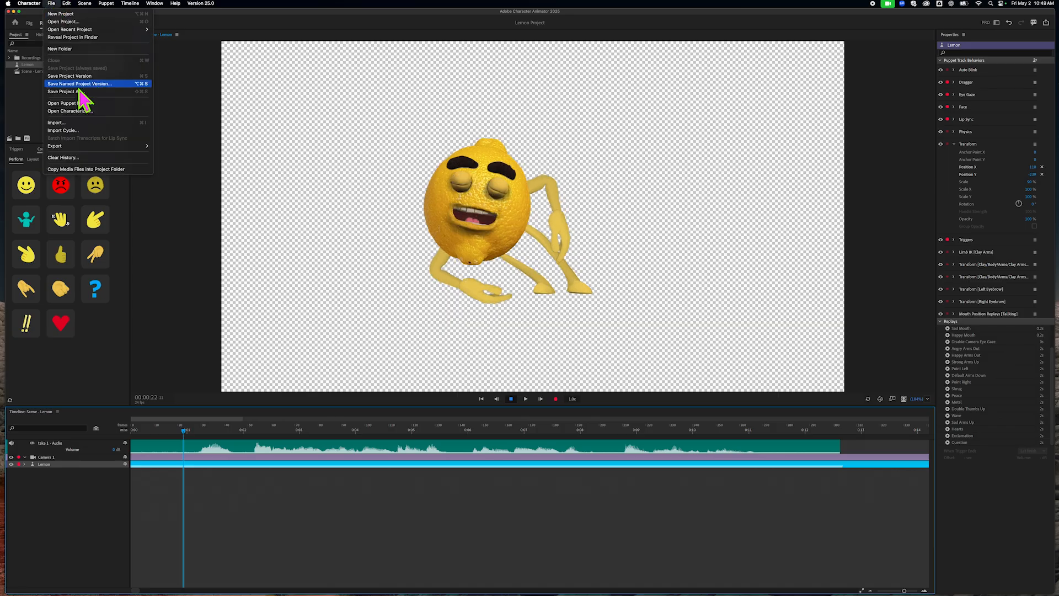
mouse_move(88, 146)
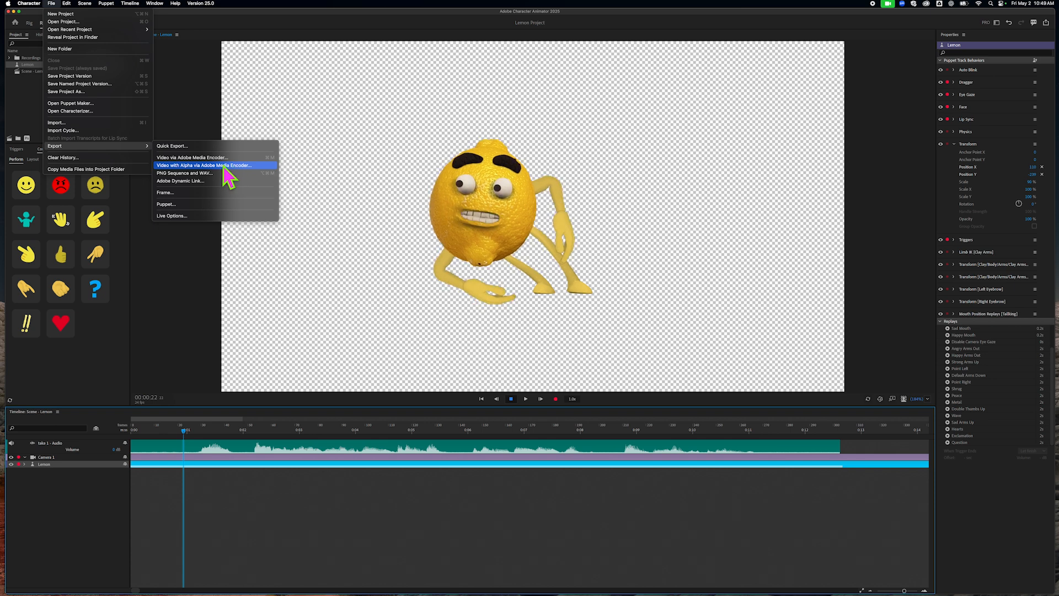
click(224, 165)
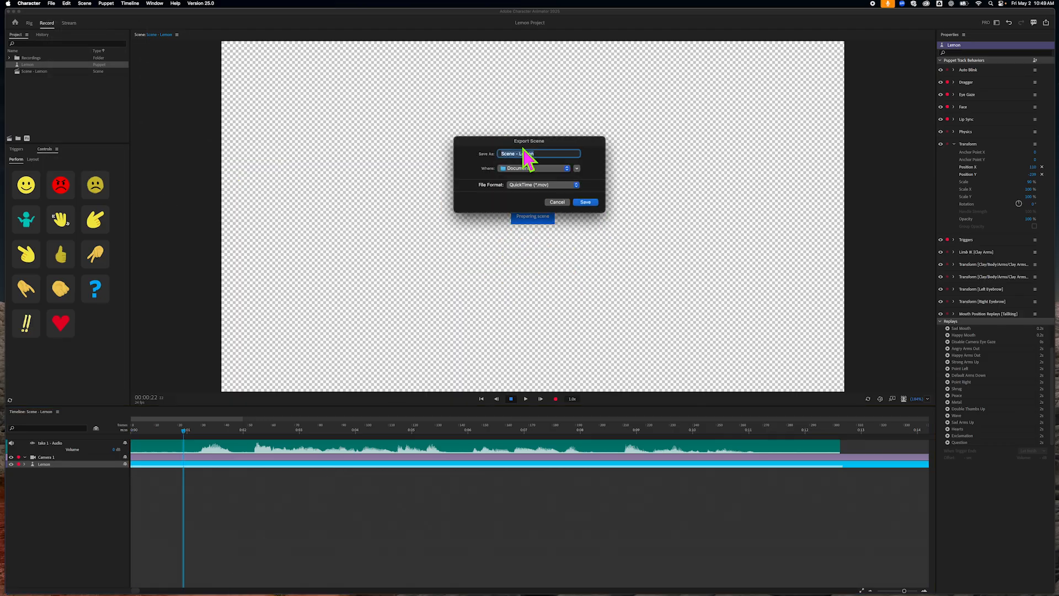
click(513, 171)
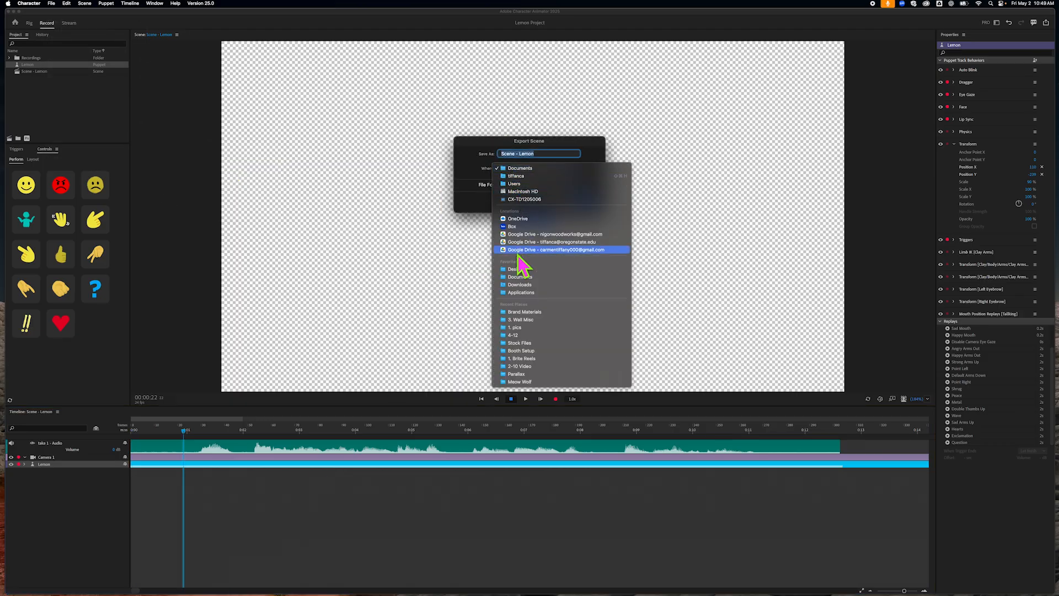
click(518, 279)
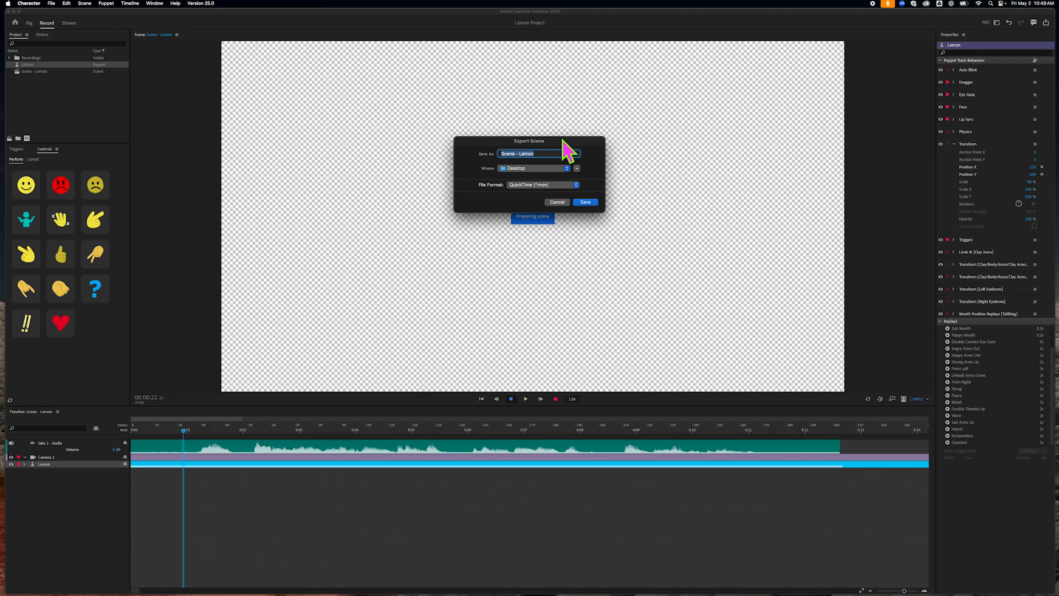
click(586, 202)
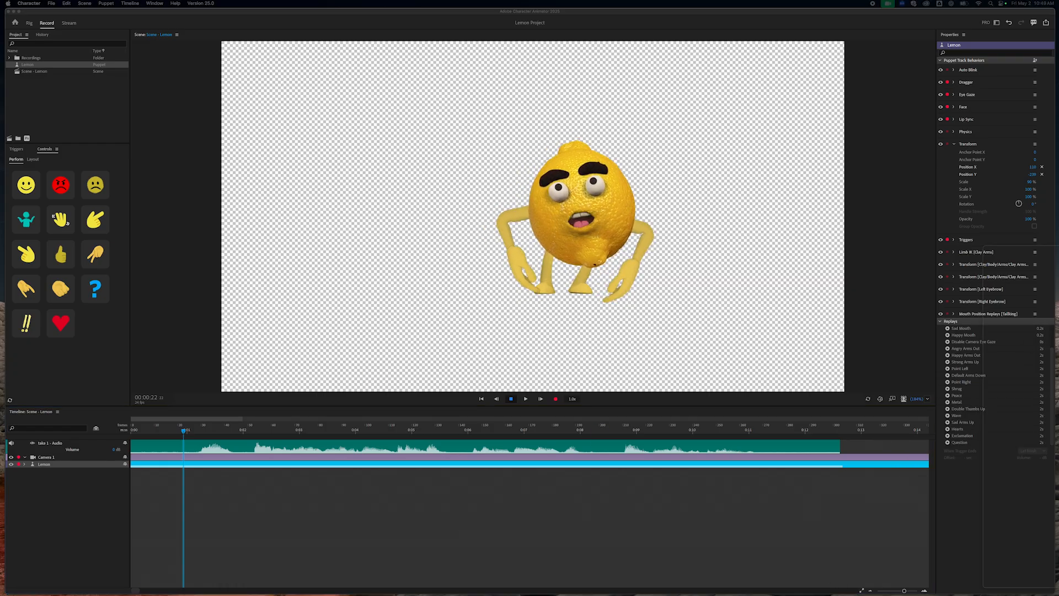
Encode the queued Scene - Lemon export in Media Encoder and minimize its window.
drag(600, 186, 396, 133)
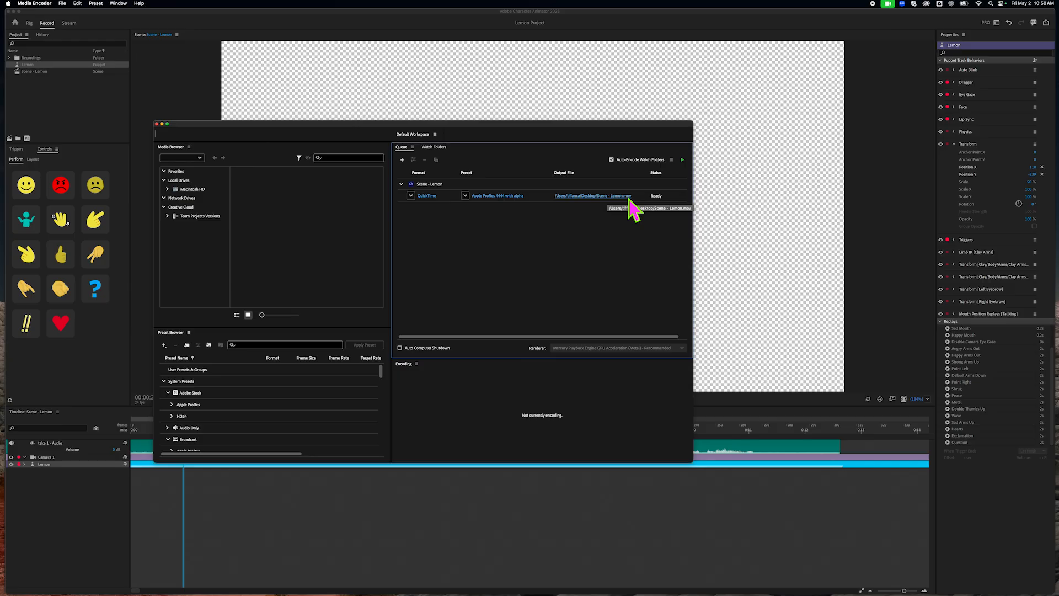
click(682, 160)
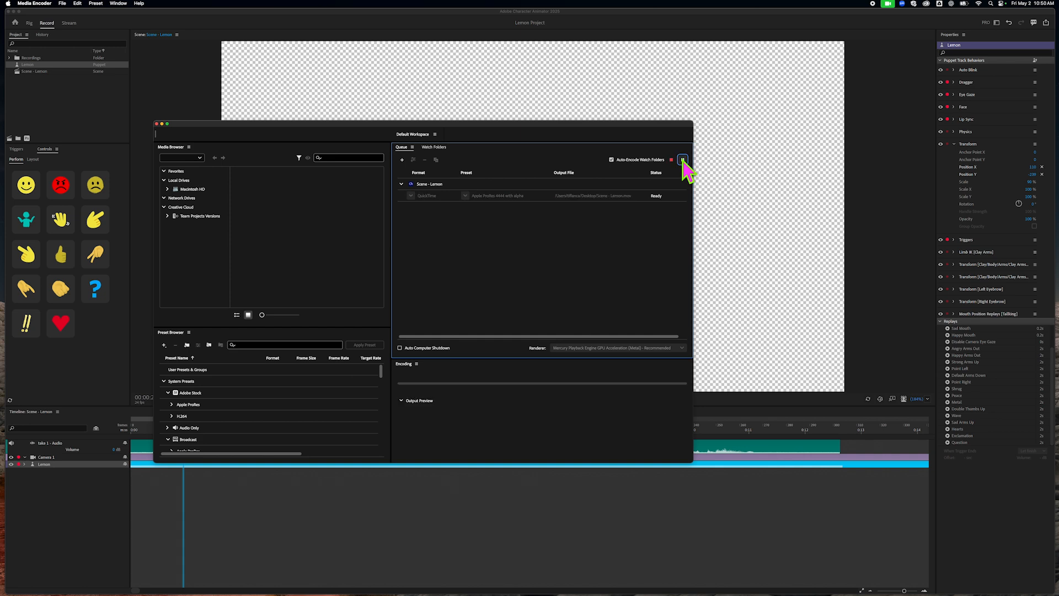
click(162, 124)
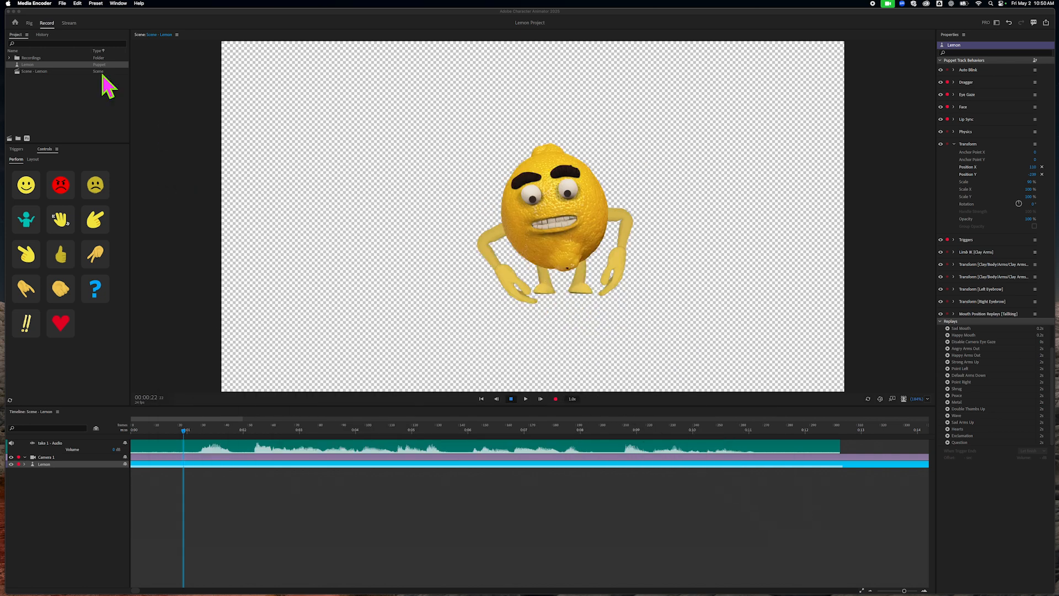
Hide Media Encoder and Character Animator to reveal the desktop.
click(37, 4)
click(46, 60)
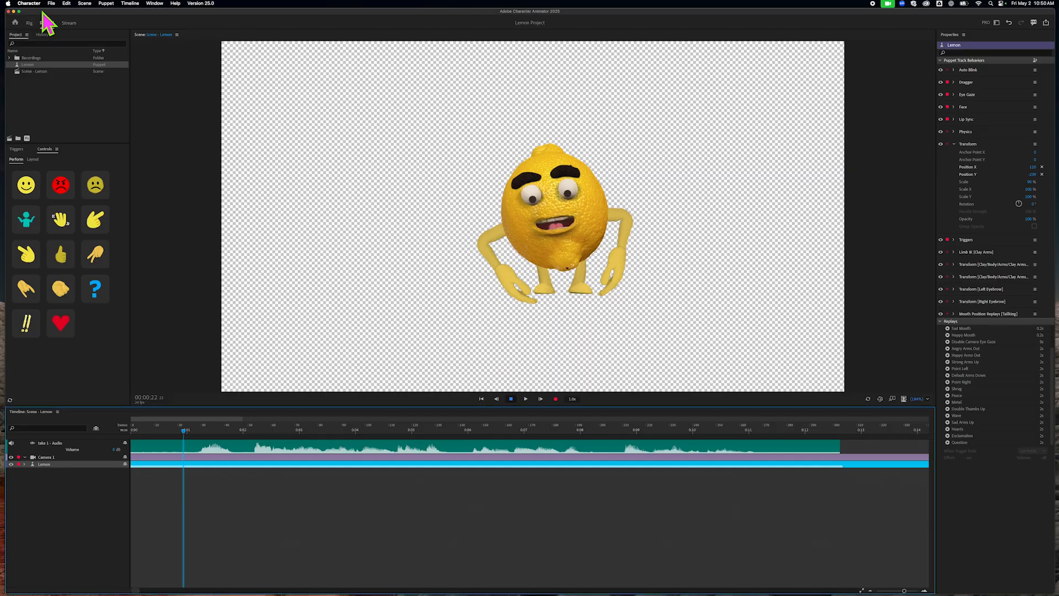
click(28, 3)
click(38, 49)
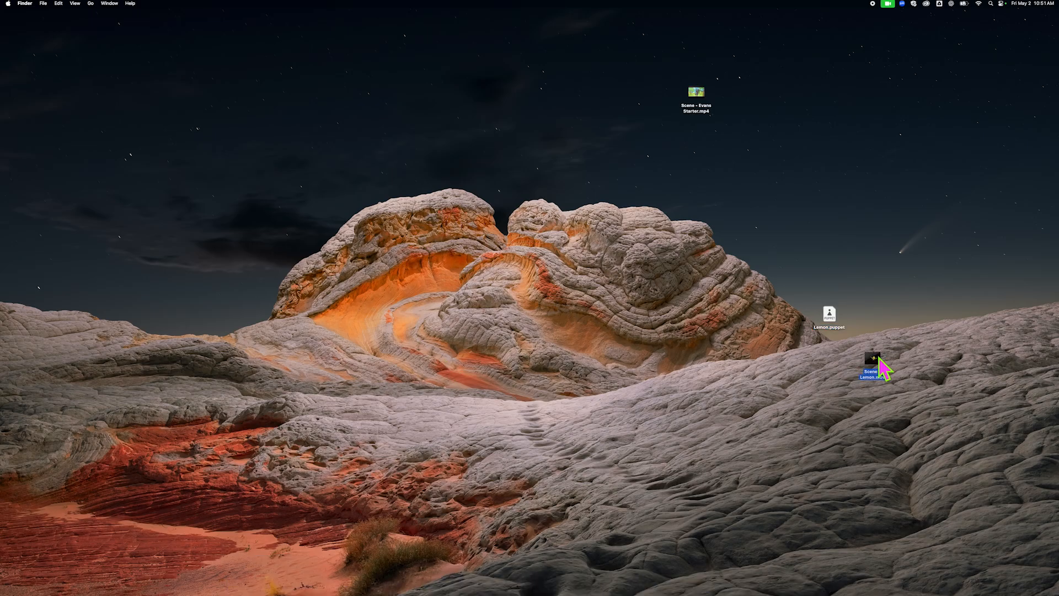
Place Scene - Lemon.mov below the Evans Starter video on the desktop, preview it in QuickTime Player, and close the preview.
drag(877, 362, 706, 165)
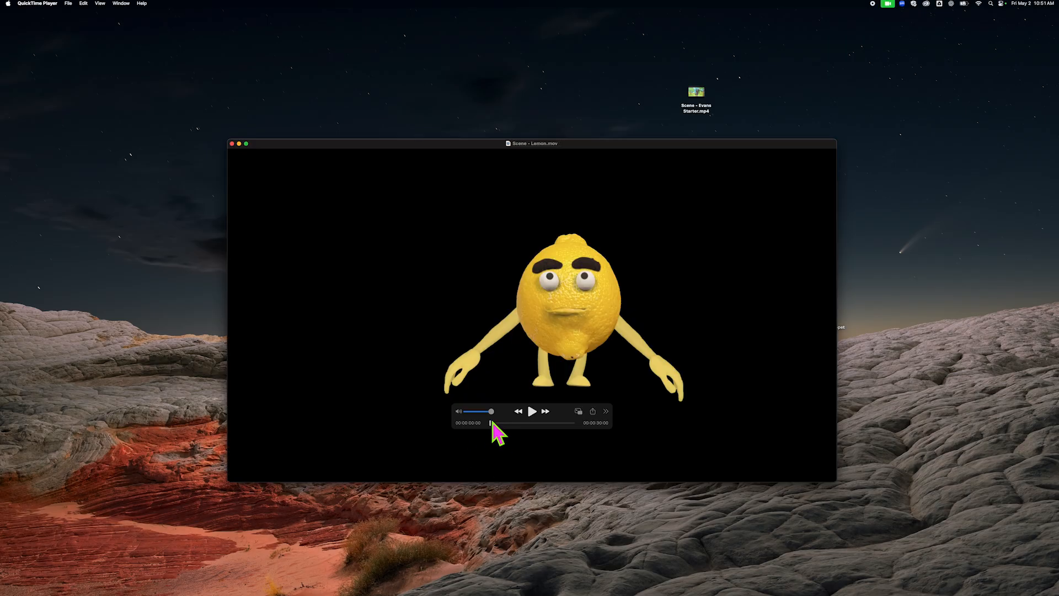
mouse_move(497, 423)
mouse_down()
mouse_move(551, 426)
mouse_move(496, 425)
mouse_up()
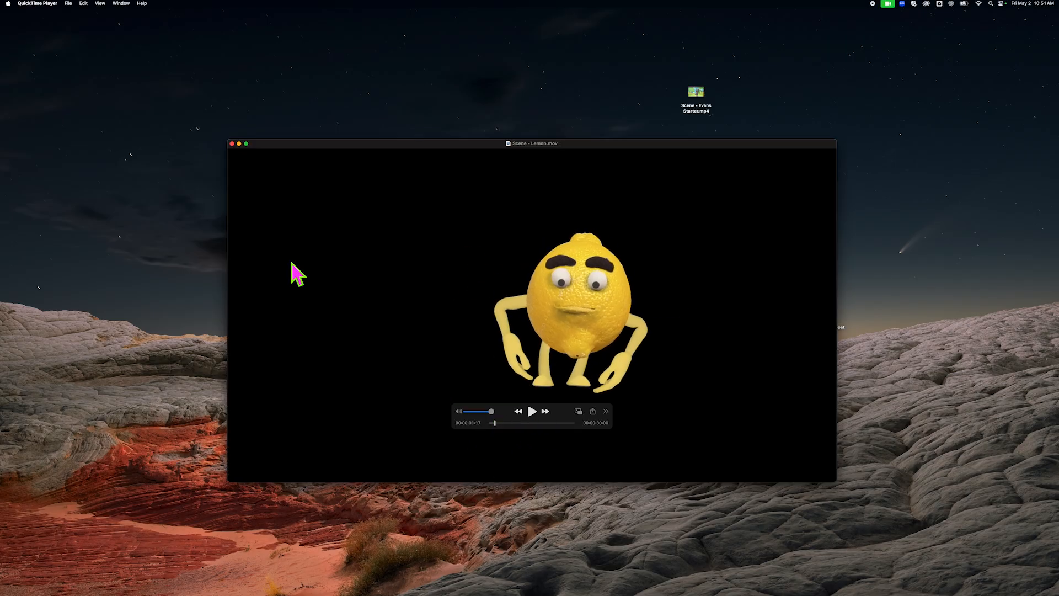
click(232, 145)
Switch to After Effects and create a 1080 × 1080 px composition at 24 fps lasting 20 seconds, dismissing the home window.
mouse_move(236, 590)
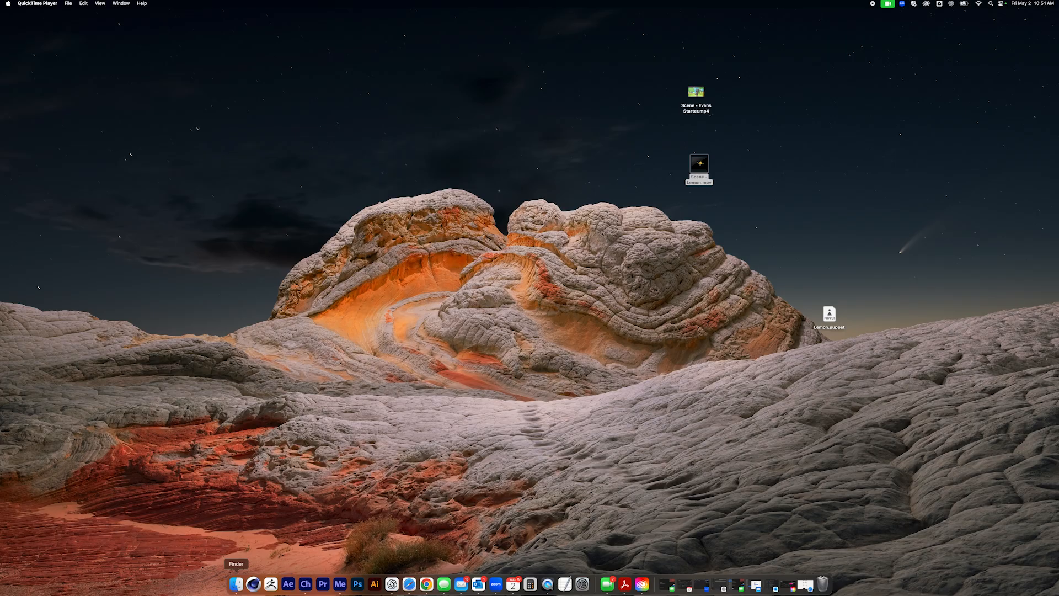
click(288, 583)
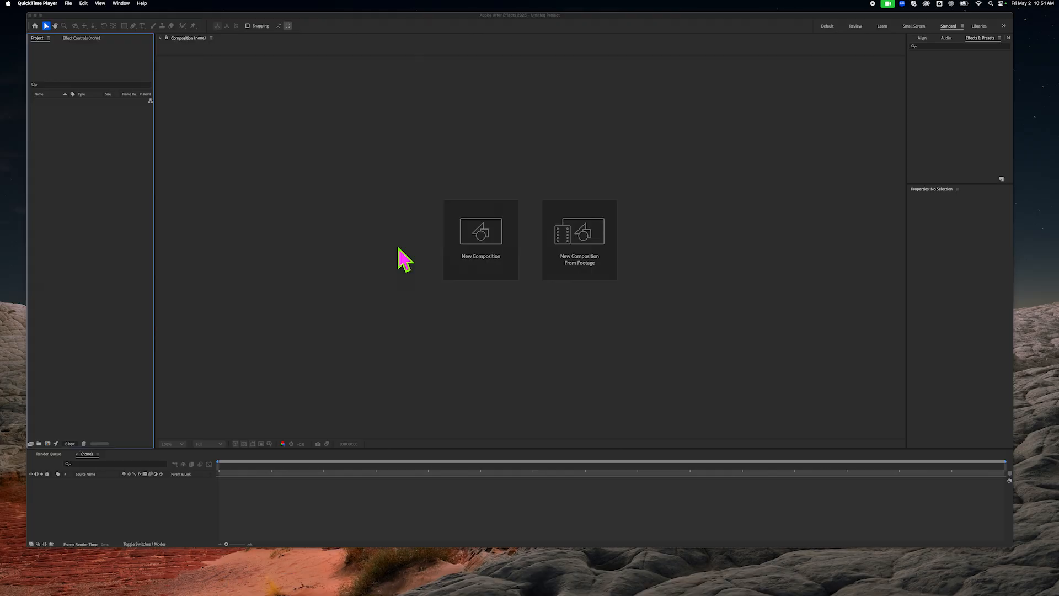
click(485, 246)
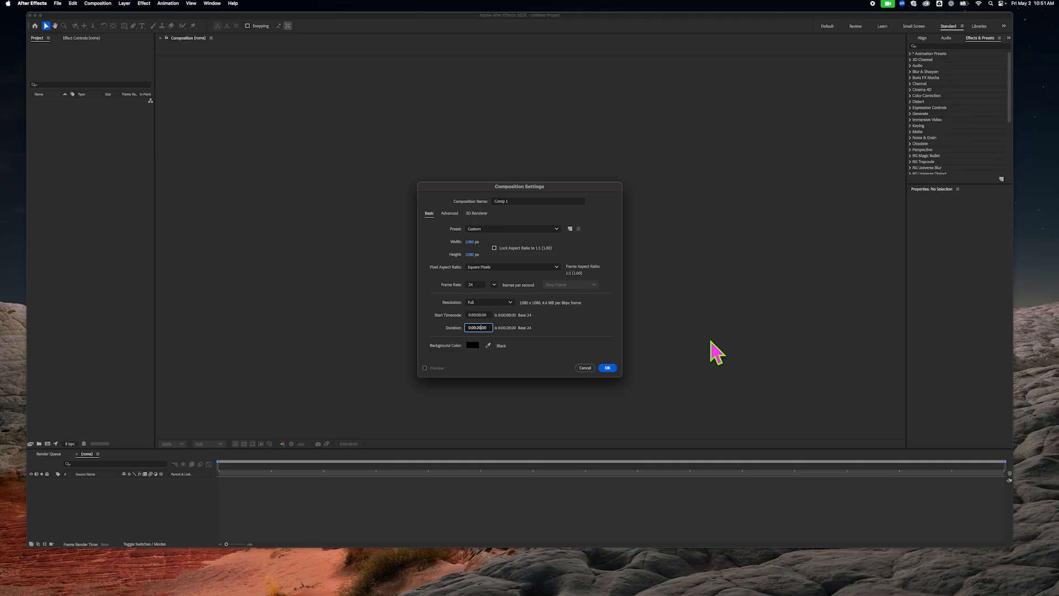
click(609, 367)
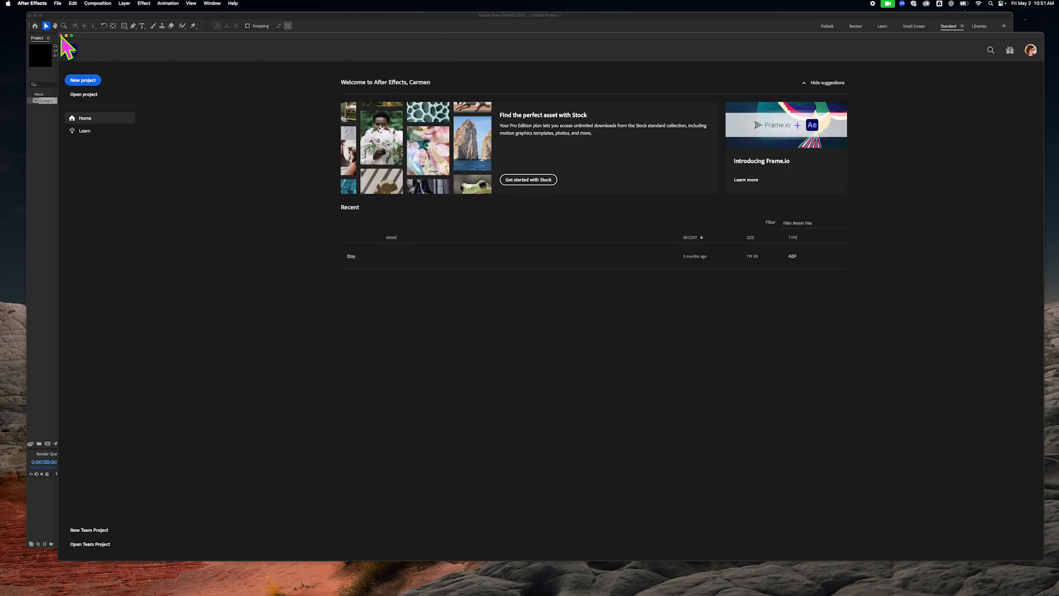
click(63, 36)
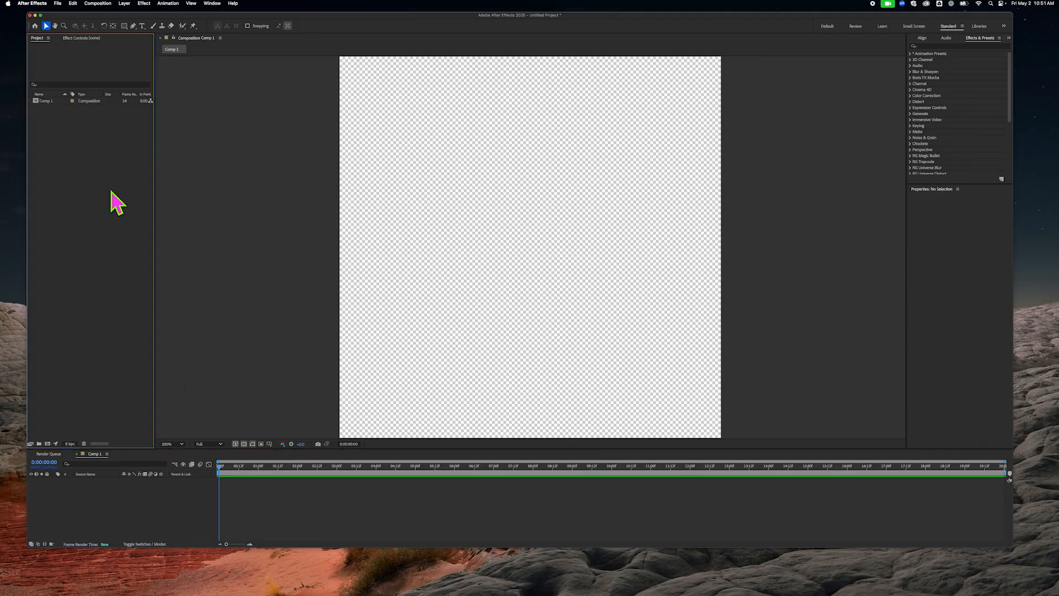
Import Scene - Lemon.mov from the Desktop as footage and add it as a layer in Comp 1.
key(super+i)
scroll(491, 194, down, 5)
click(490, 204)
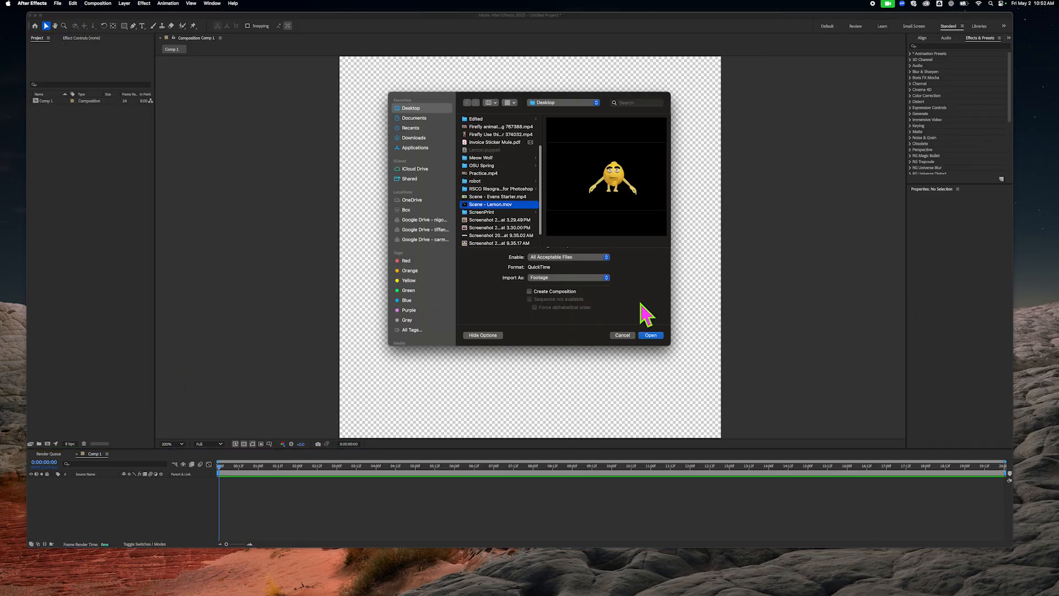
click(651, 335)
drag(36, 110, 97, 507)
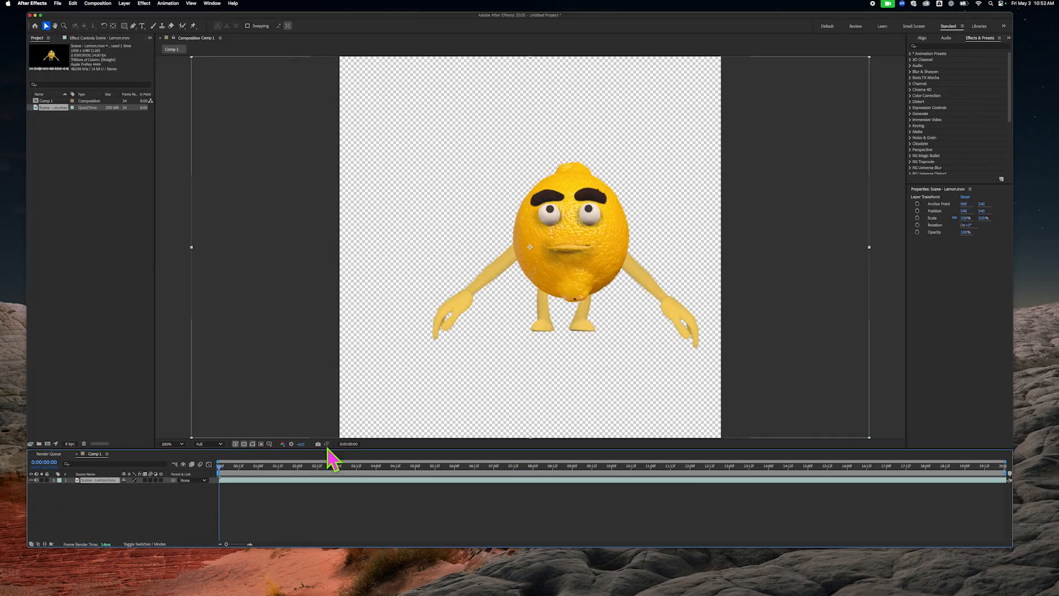
Shift the lemon layer toward the frame's centre, checking its placement at about 3 and 10 seconds.
drag(219, 469, 357, 482)
drag(613, 255, 570, 244)
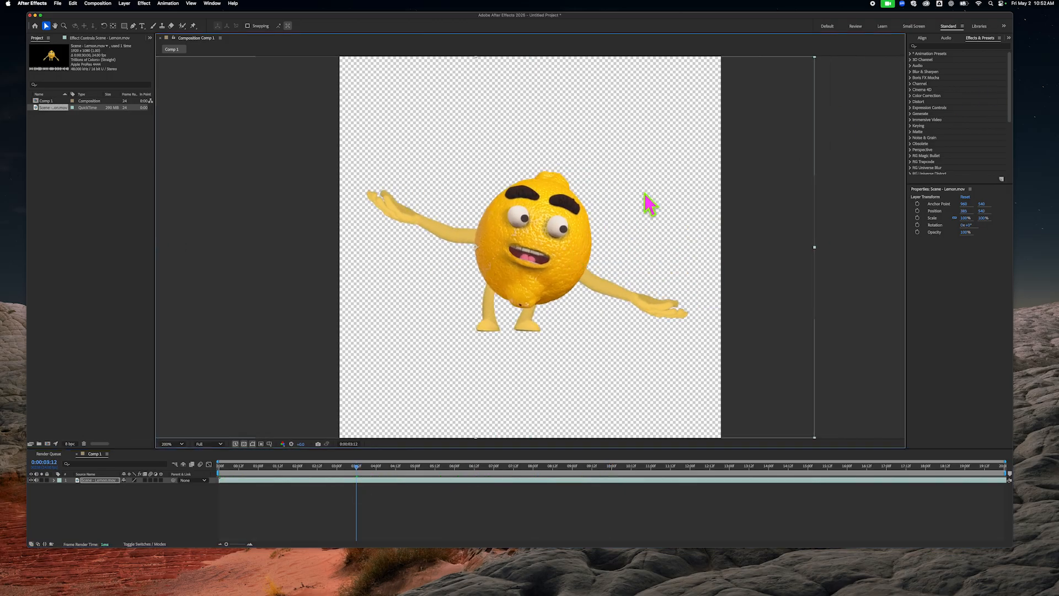
drag(356, 473, 633, 479)
drag(577, 240, 568, 237)
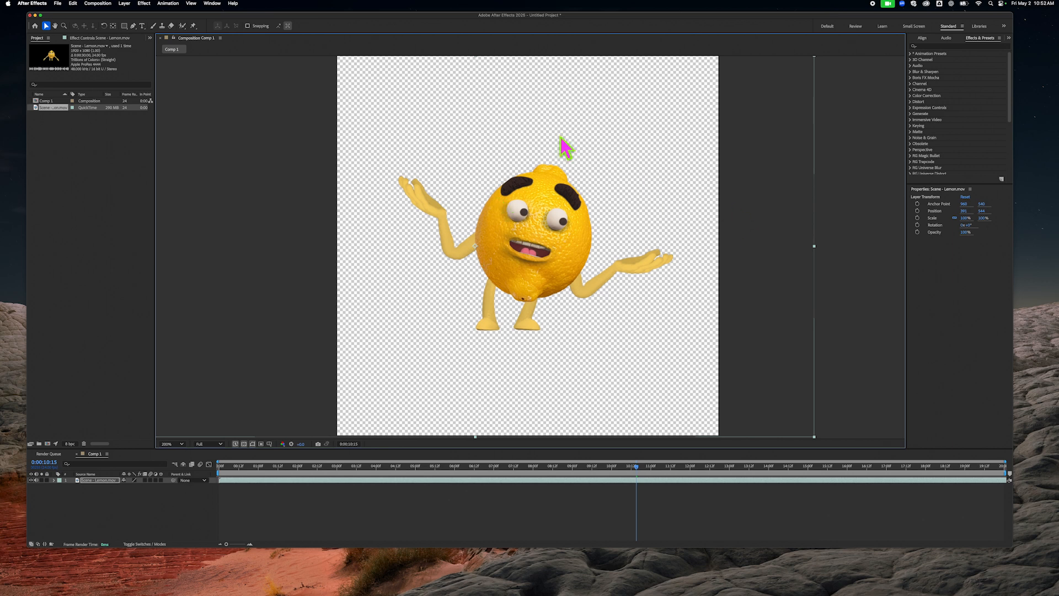
Add a medium blue solid layer beneath the lemon layer and preview the composite at about 4 seconds.
click(95, 4)
mouse_move(125, 4)
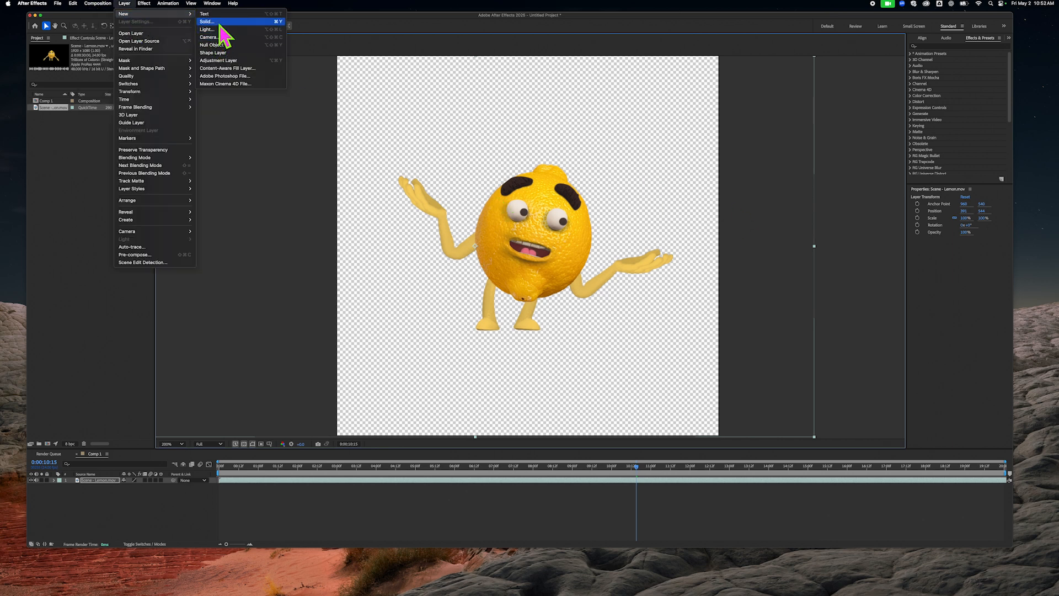
click(209, 22)
click(590, 352)
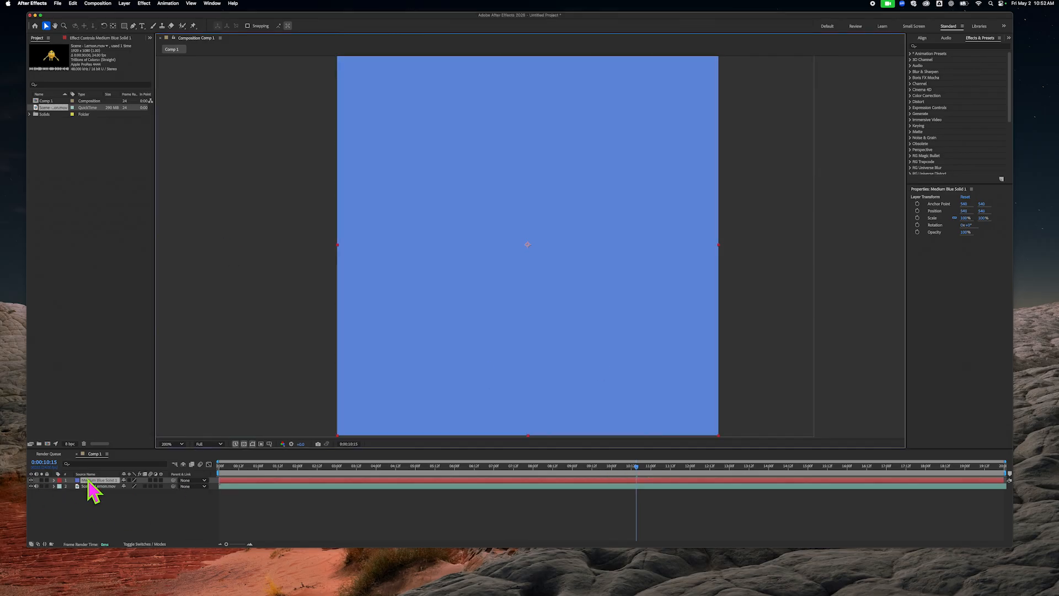
drag(94, 480, 86, 494)
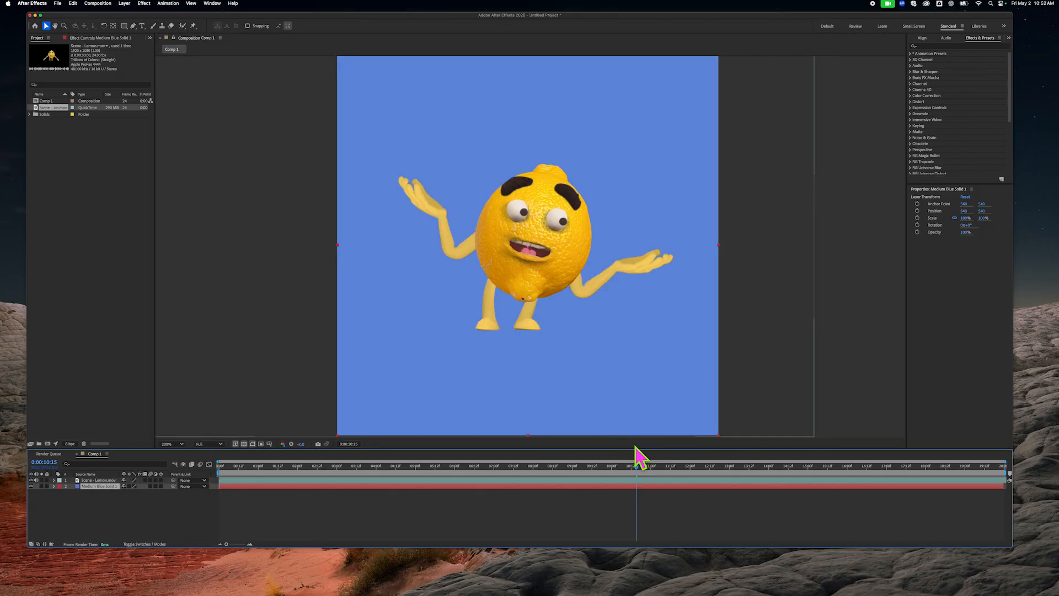
drag(637, 470, 395, 479)
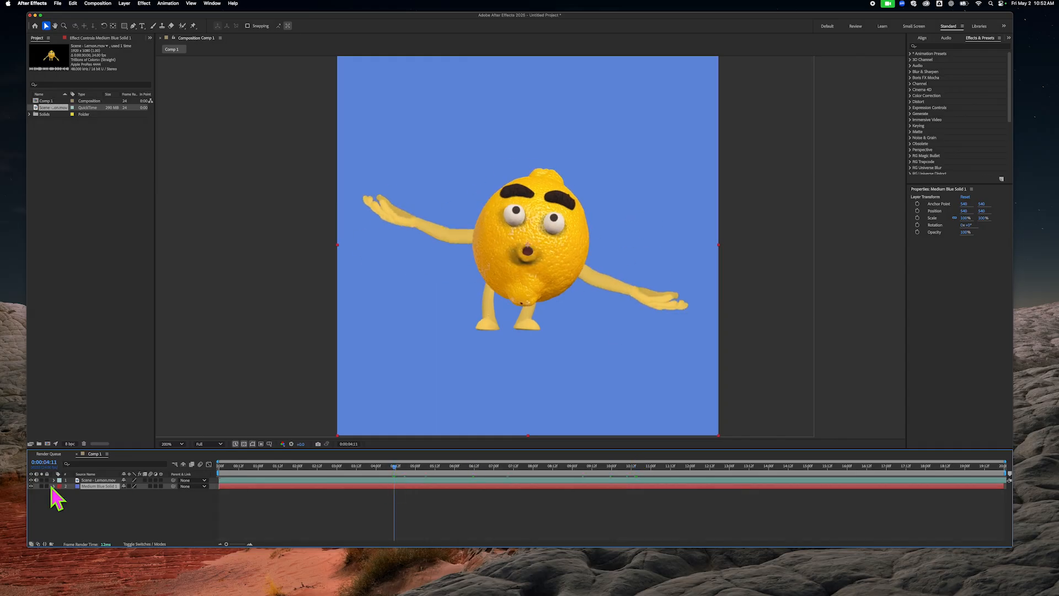
Create a magenta-red 1080 × 1080 px solid and move it to the bottom of the layer stack.
click(86, 502)
click(124, 4)
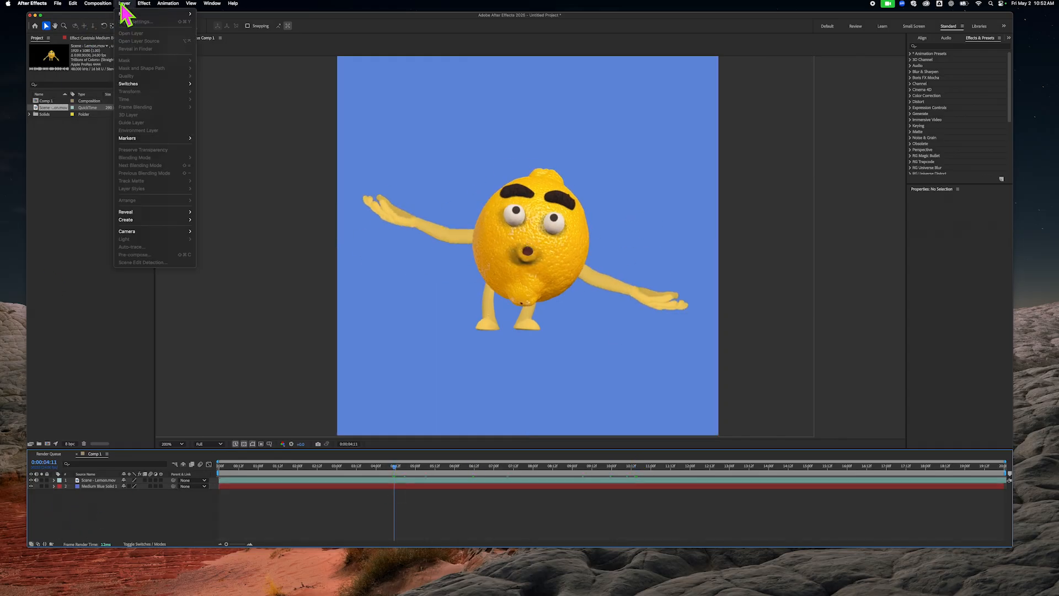
mouse_move(143, 13)
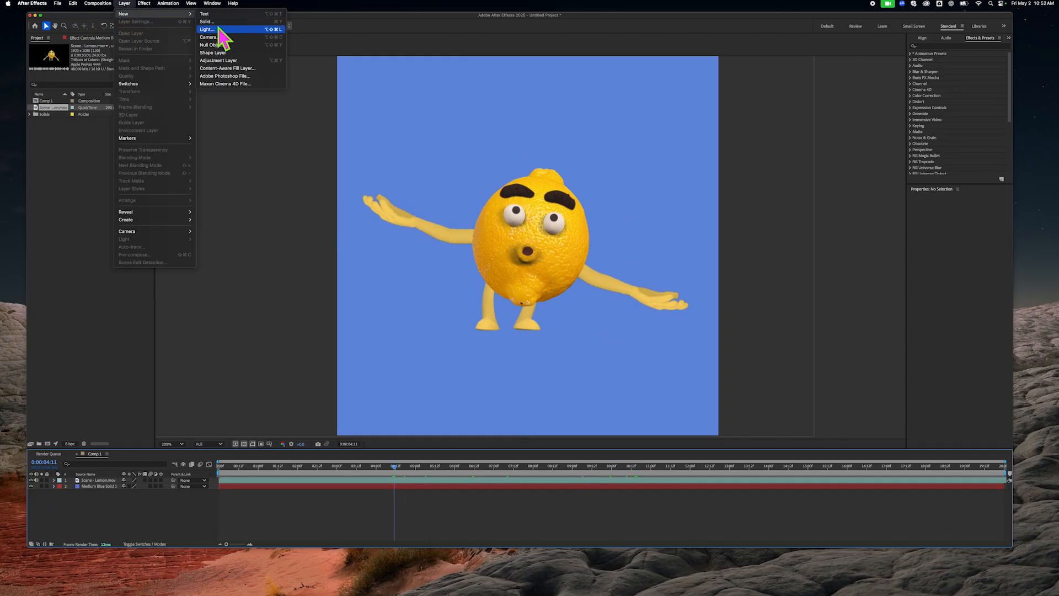
click(215, 23)
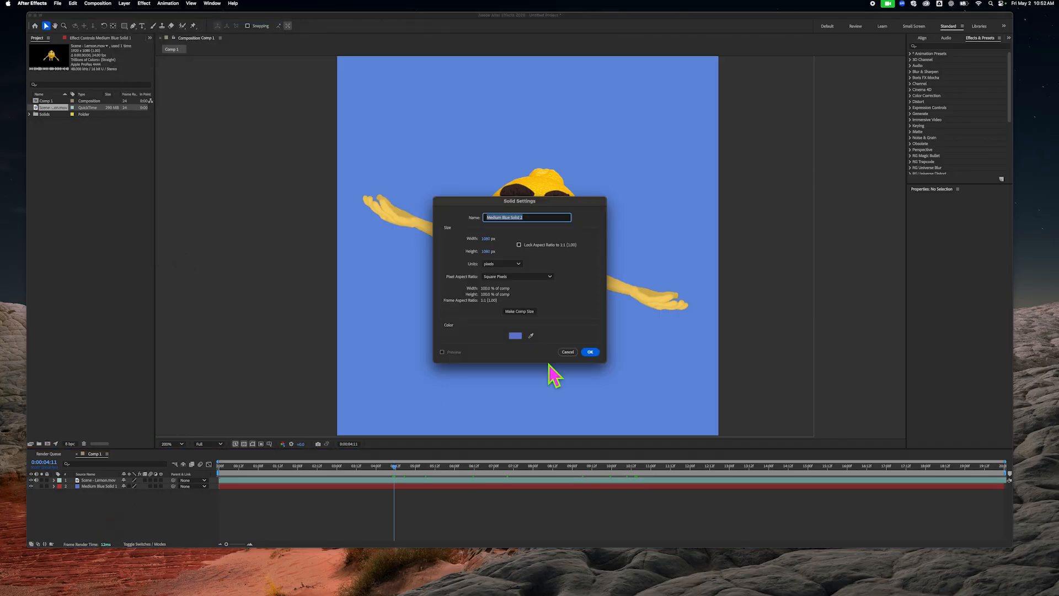
click(531, 336)
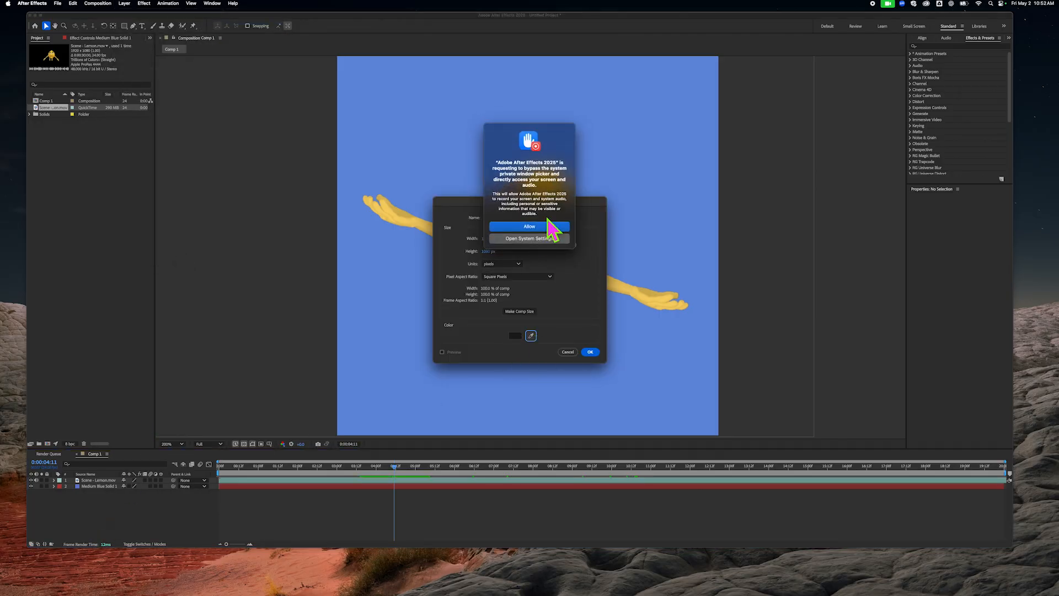
click(544, 224)
click(516, 338)
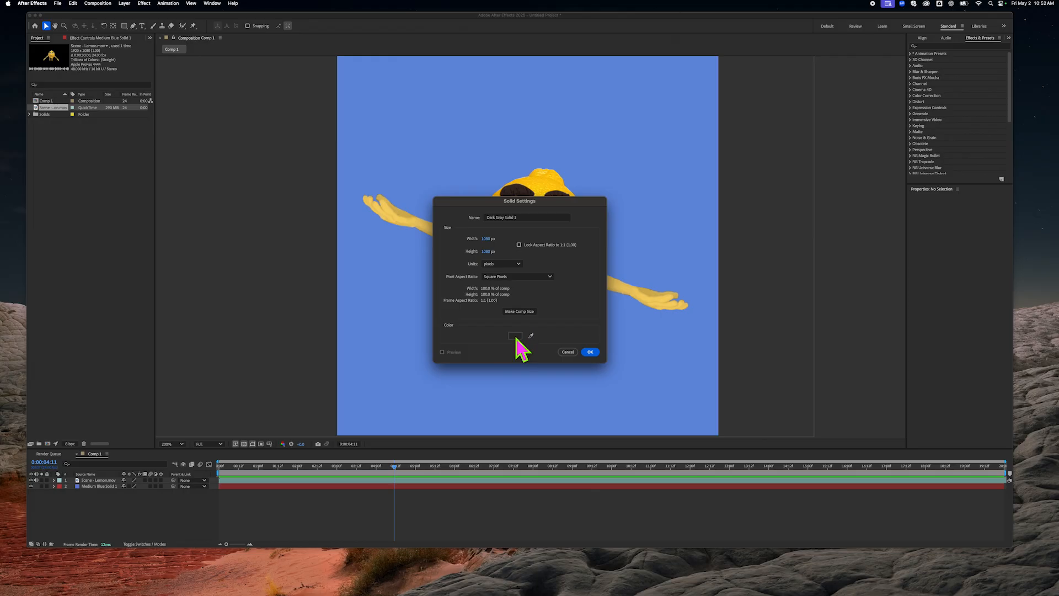
click(516, 337)
drag(539, 288, 546, 222)
click(594, 242)
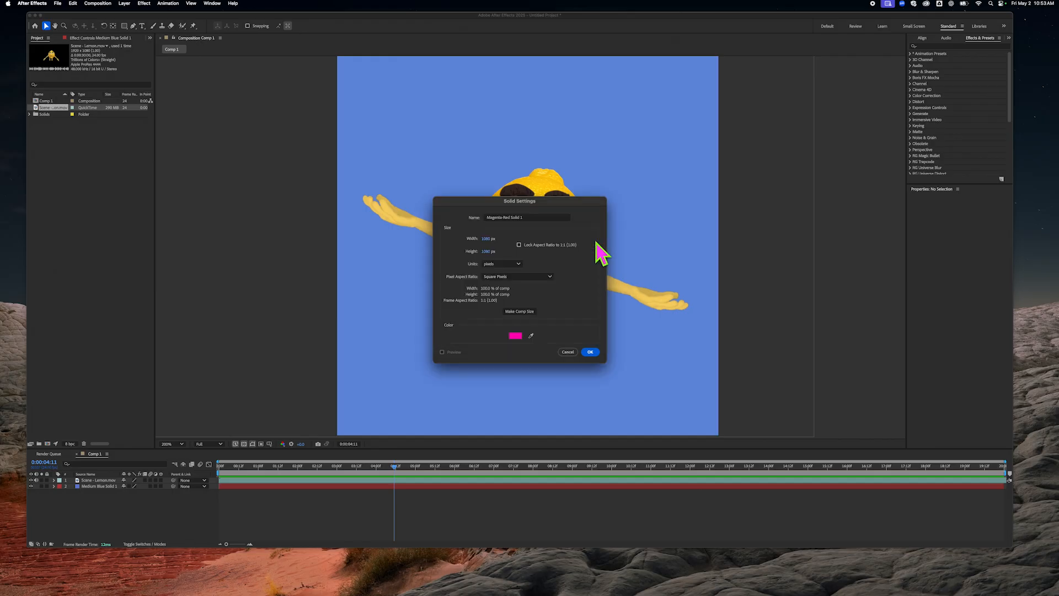
click(590, 351)
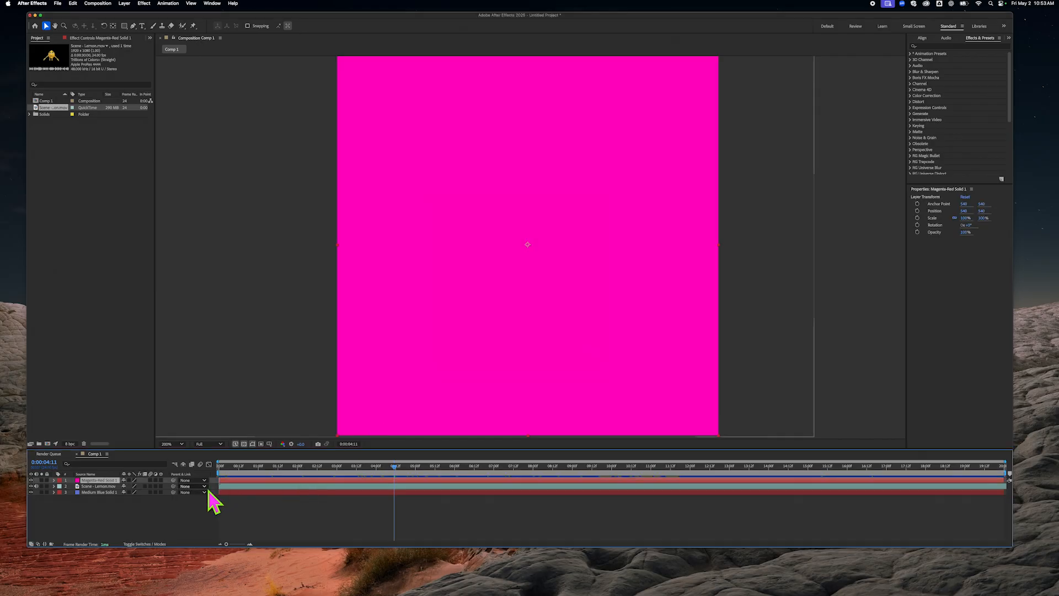
drag(98, 480, 103, 520)
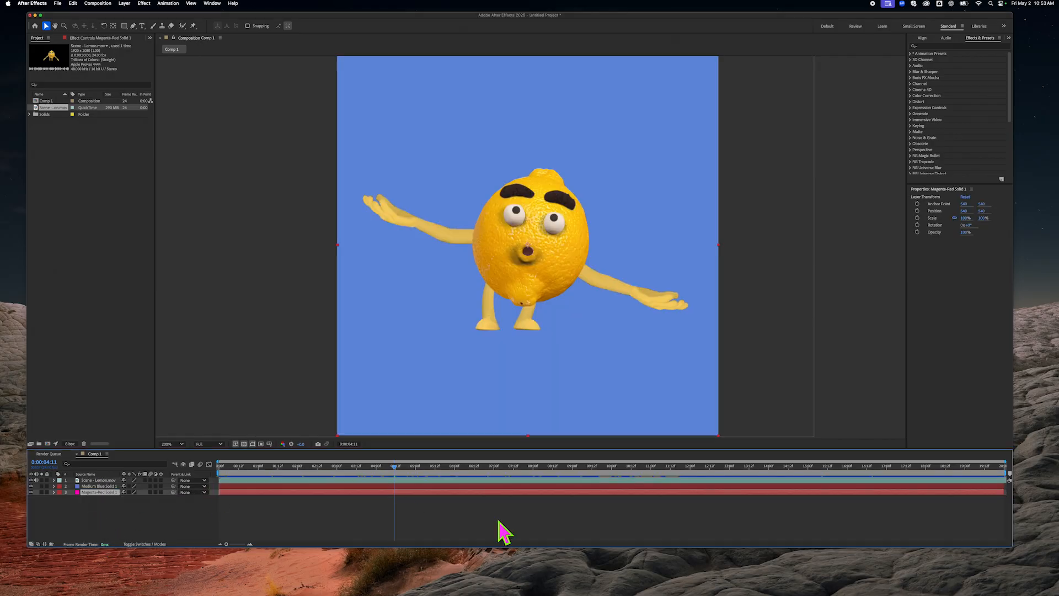
Trim the medium blue solid to end at about 9 seconds and scrub the composite to check both background colours.
click(1004, 480)
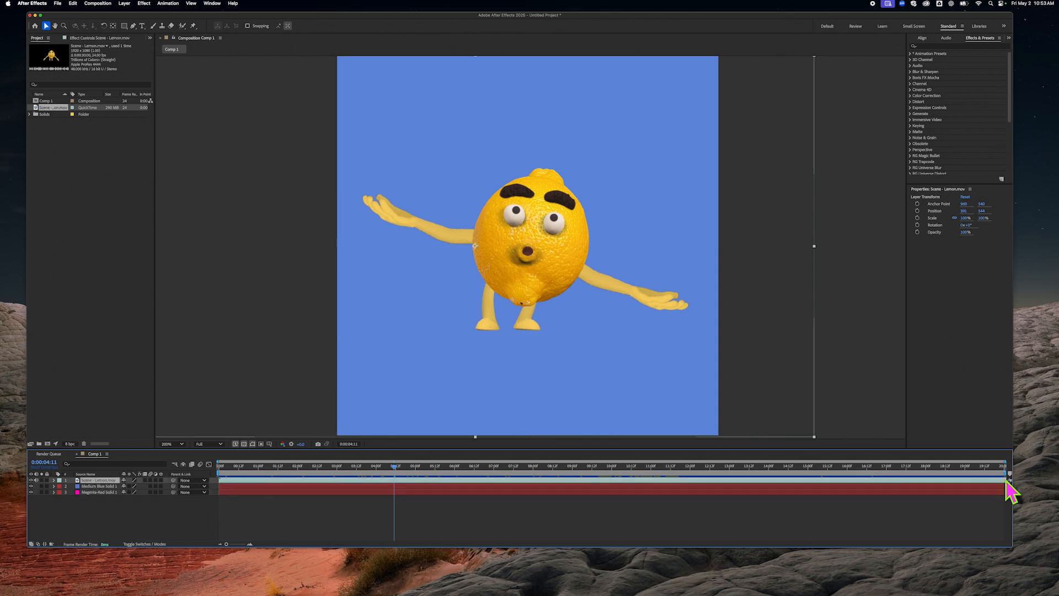
drag(814, 481, 1007, 482)
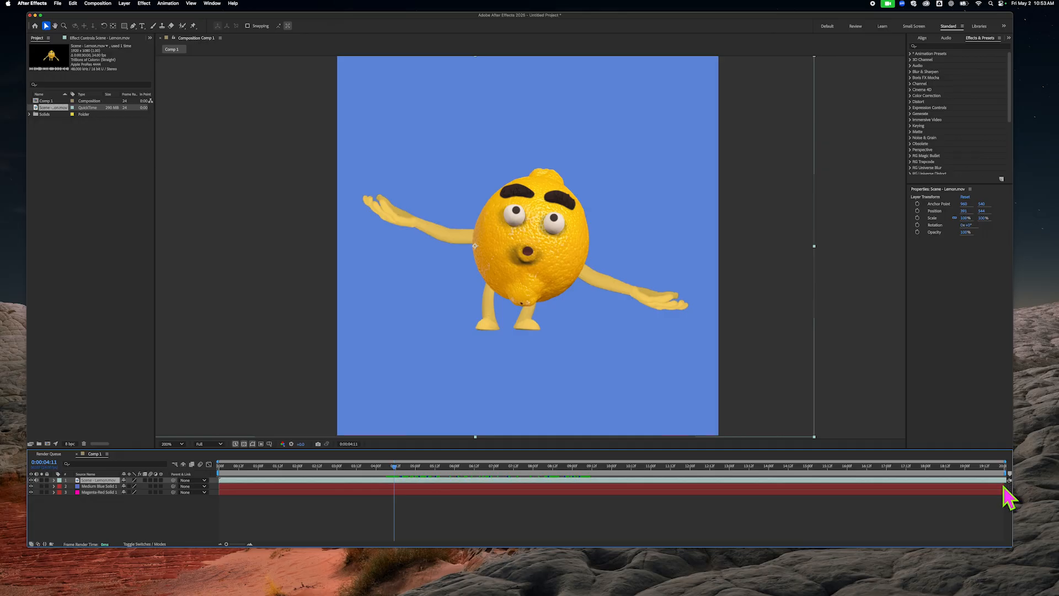
drag(959, 486, 582, 498)
drag(394, 466, 655, 461)
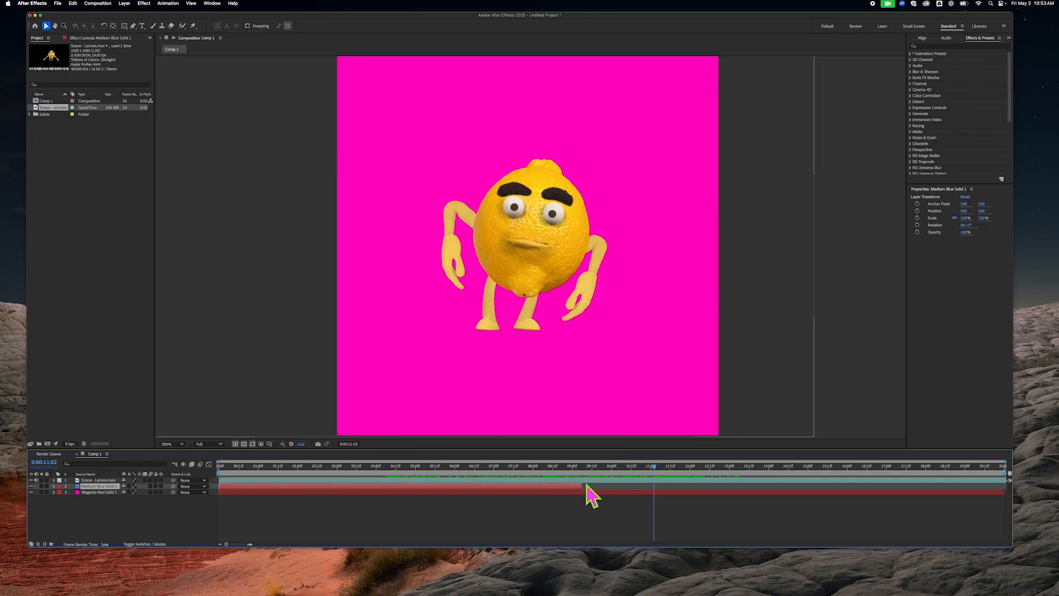
drag(581, 486, 586, 487)
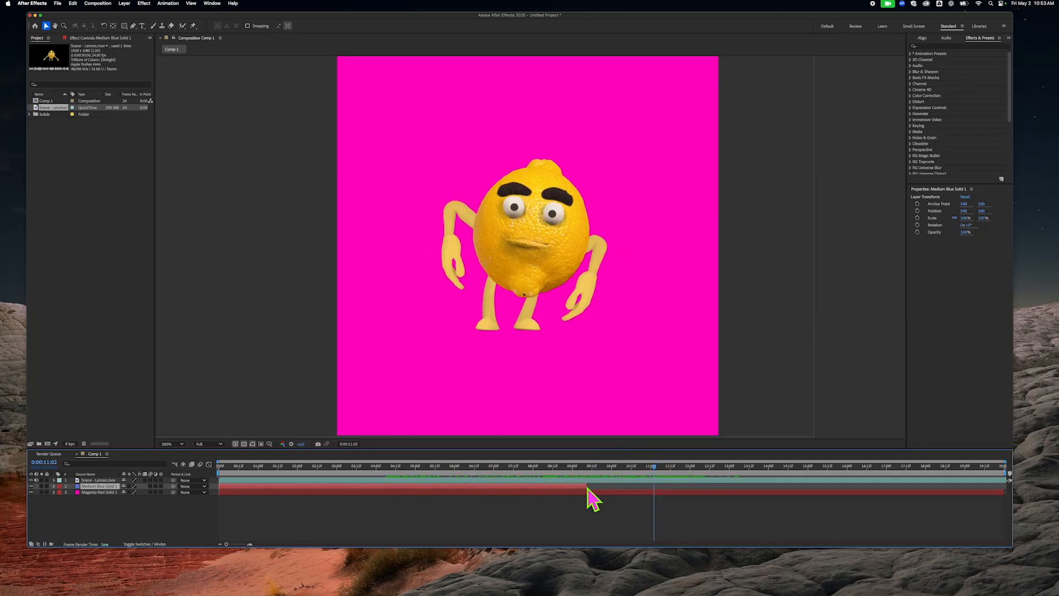
drag(653, 468, 619, 425)
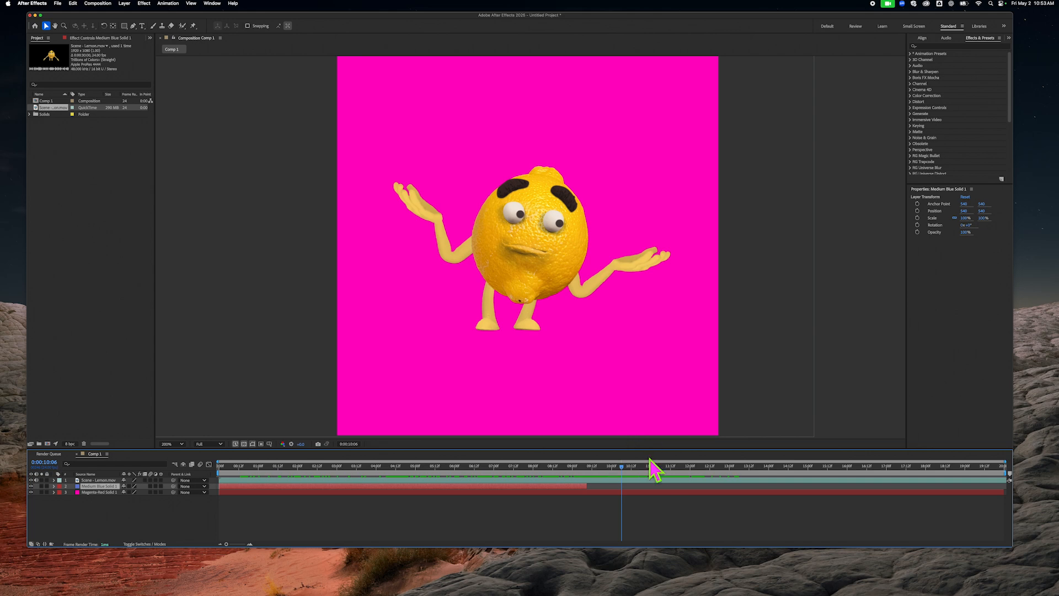
drag(622, 467, 317, 488)
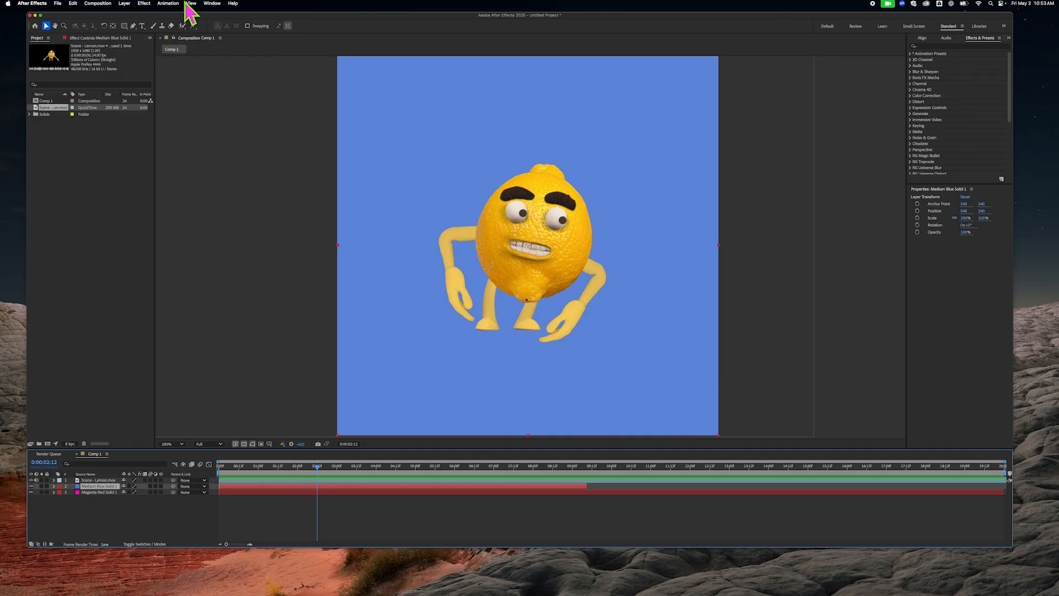
Render Comp 1 through the Render Queue as an H.264 movie named lemon.mp4 on the Desktop.
click(102, 3)
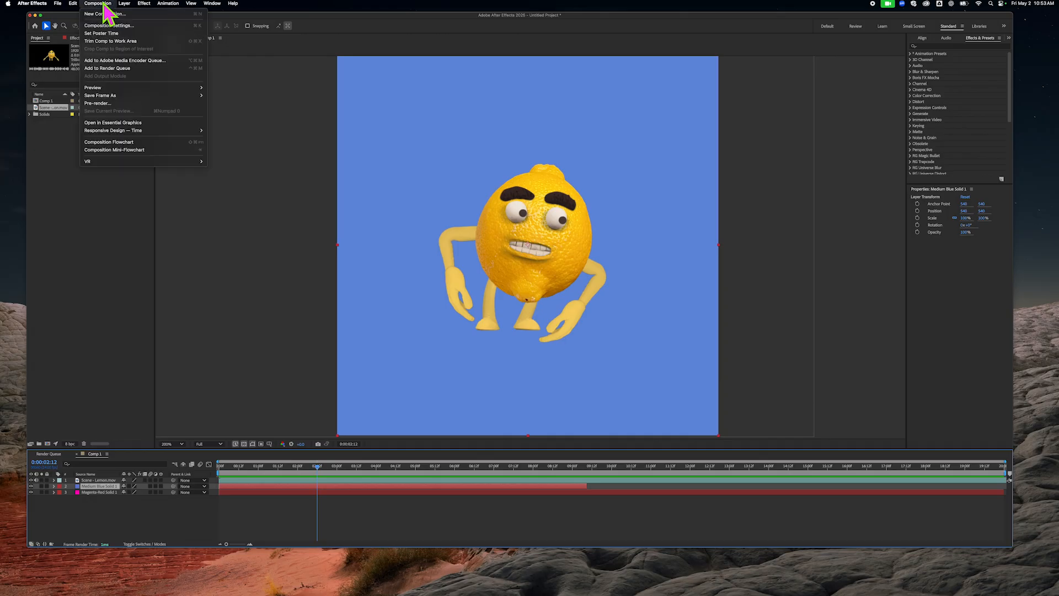
click(124, 69)
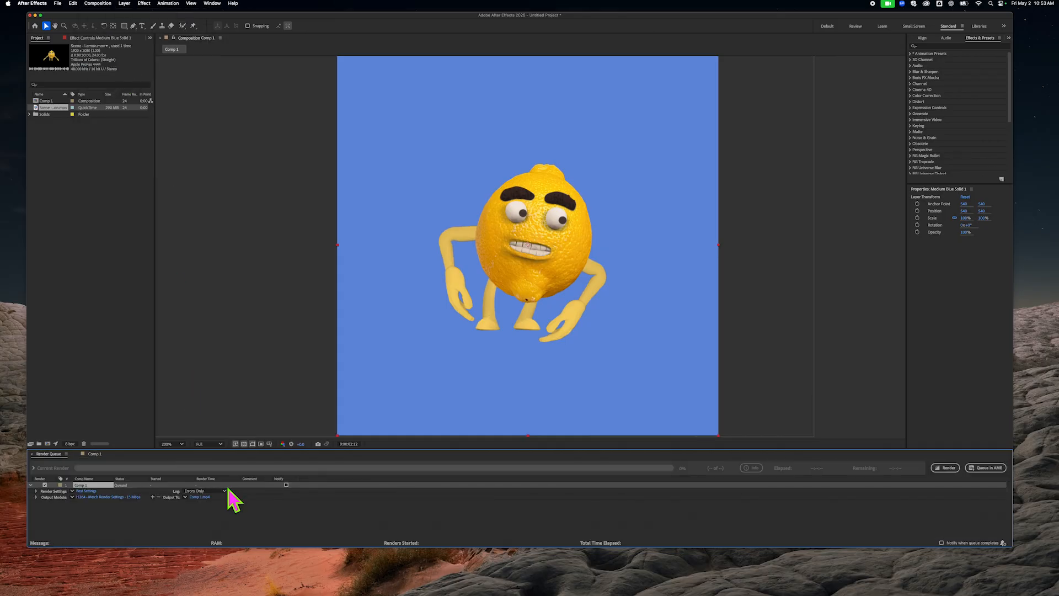
click(200, 496)
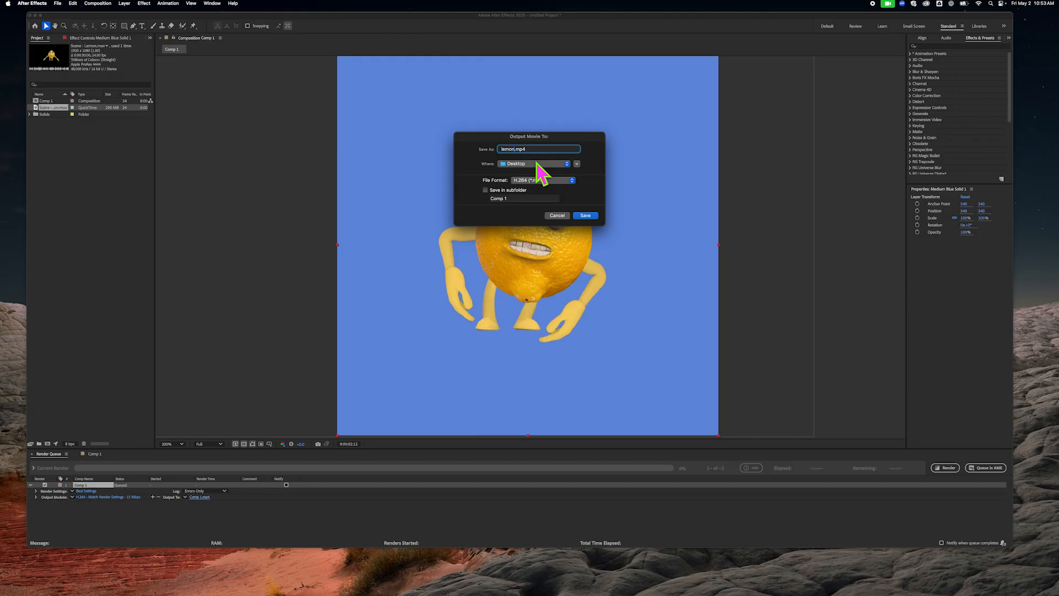
click(584, 215)
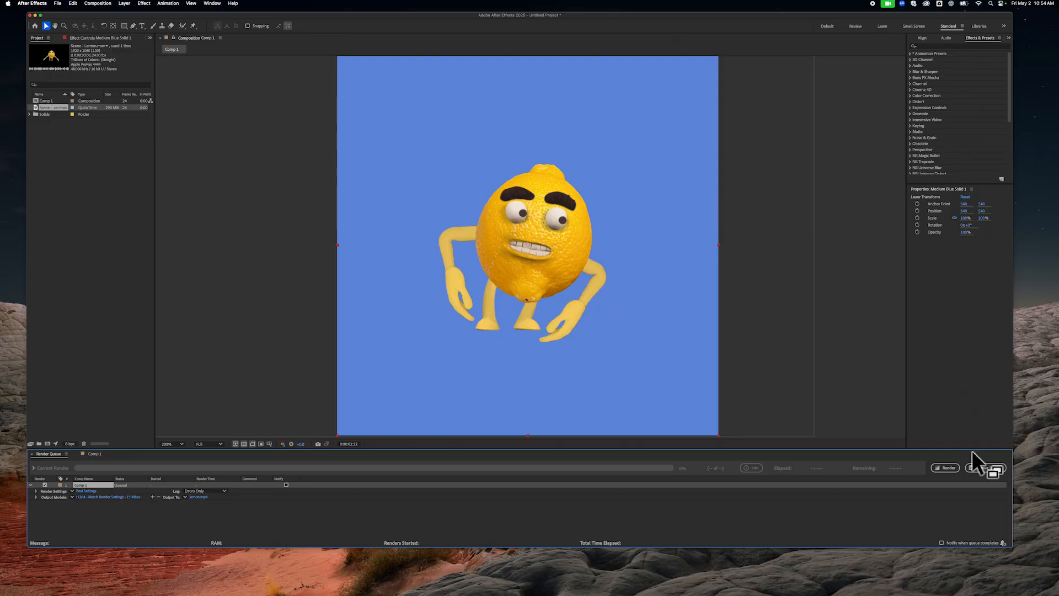
click(946, 468)
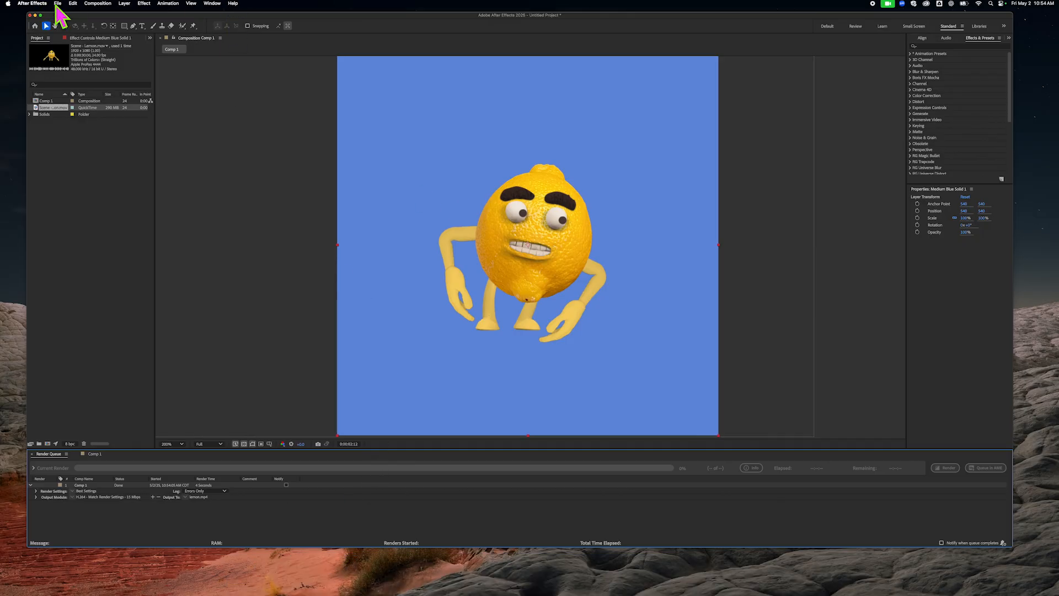
Shrink the After Effects window to uncover the Desktop files and minimise the Premiere Pro home window.
drag(1012, 14, 588, 178)
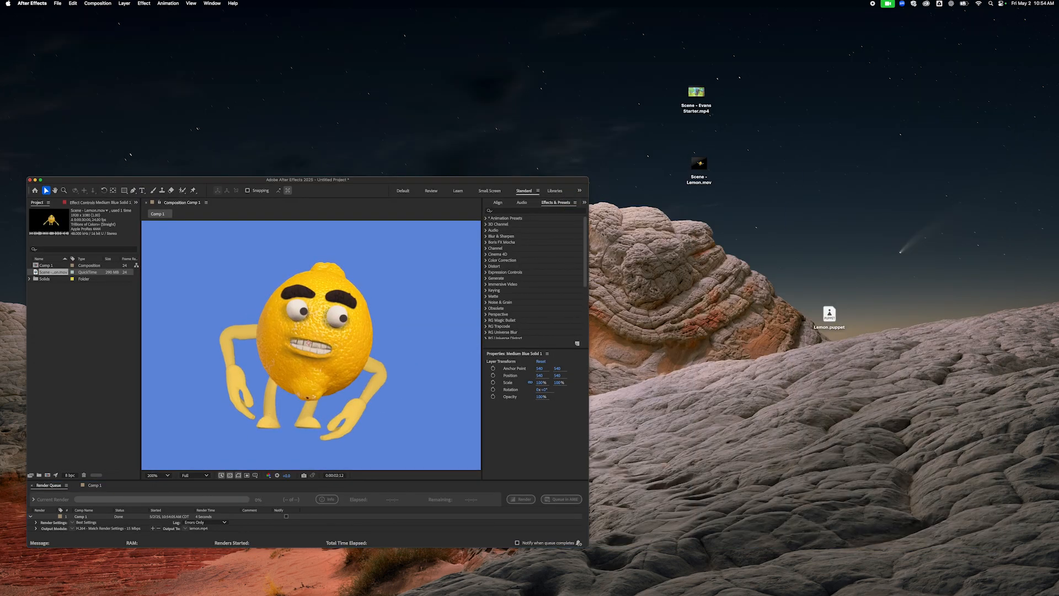
click(739, 134)
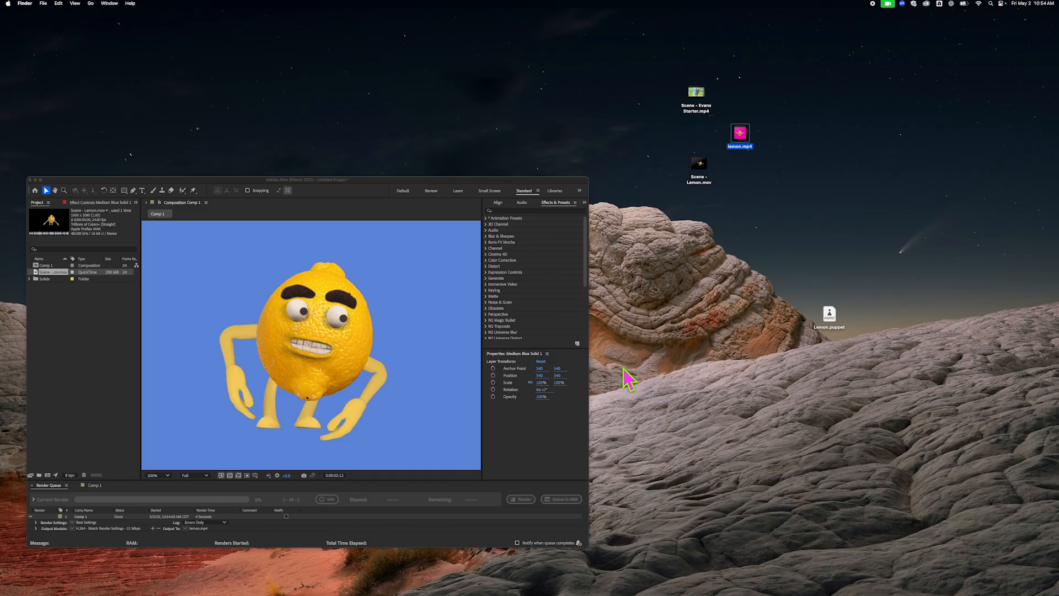
key(super+Tab)
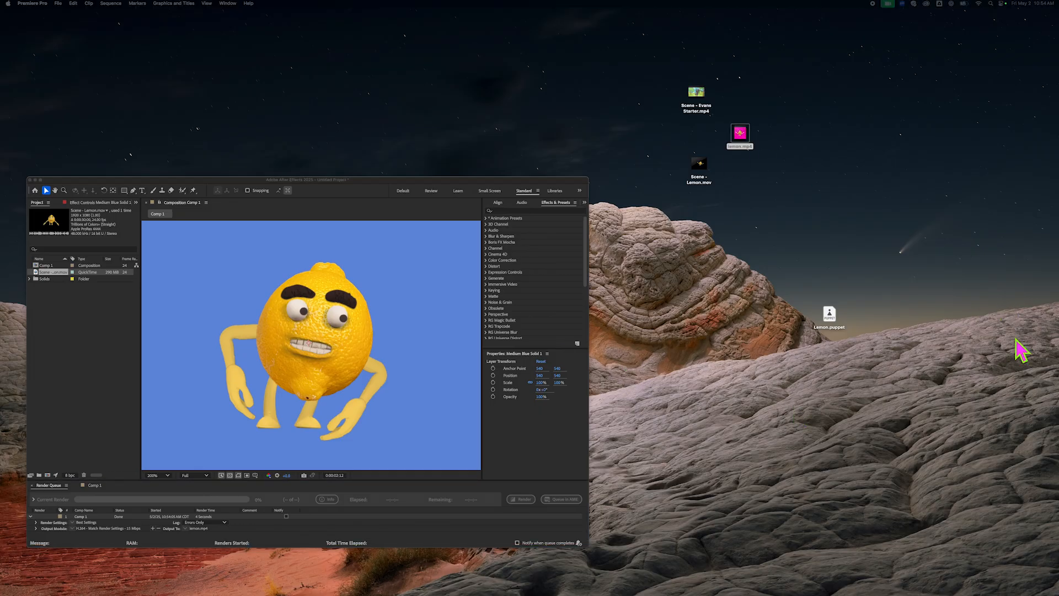
drag(924, 213, 777, 241)
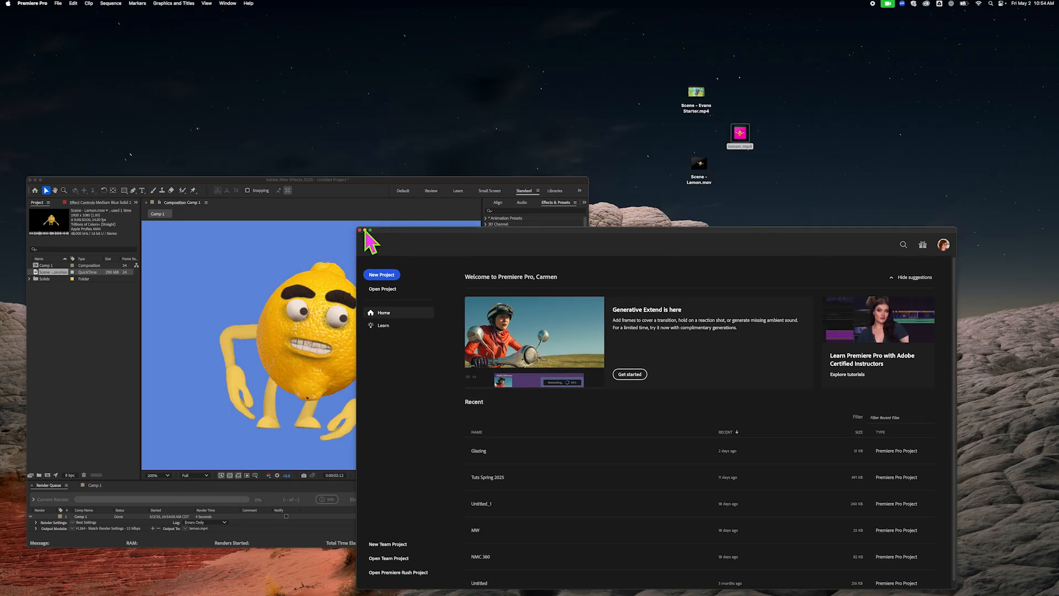
click(364, 231)
Open lemon.mp4 from the Desktop in QuickTime Player, check its playback and close it.
click(741, 135)
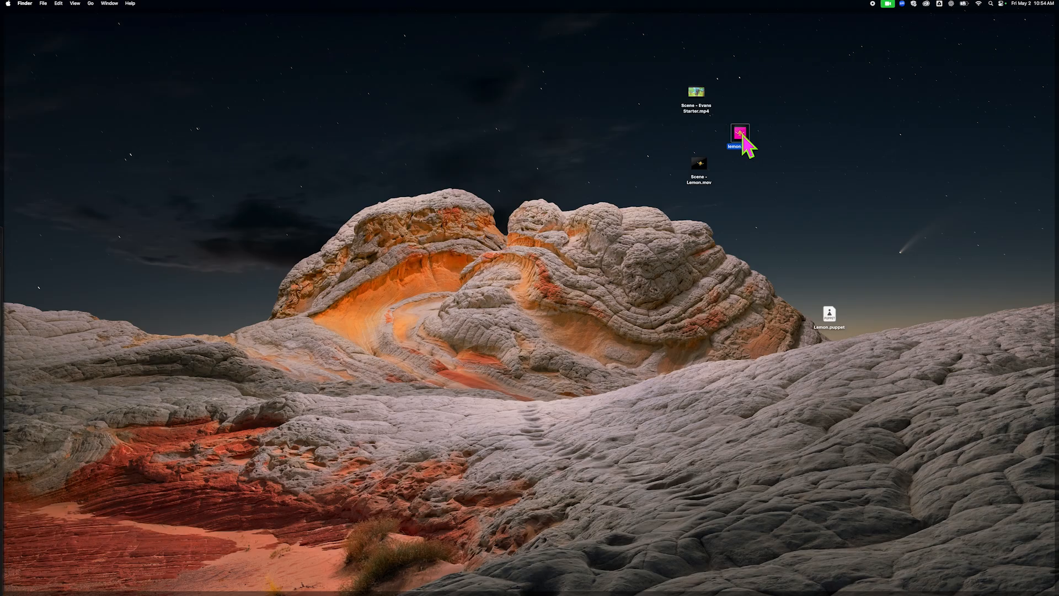
double_click(742, 135)
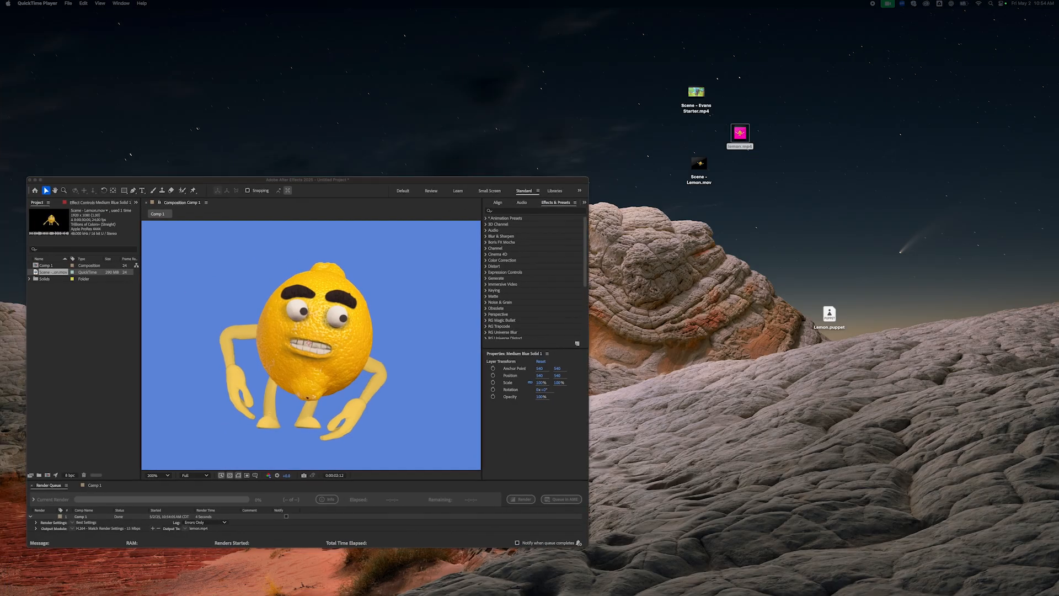
mouse_move(326, 361)
mouse_down()
mouse_move(428, 365)
mouse_move(329, 345)
mouse_up()
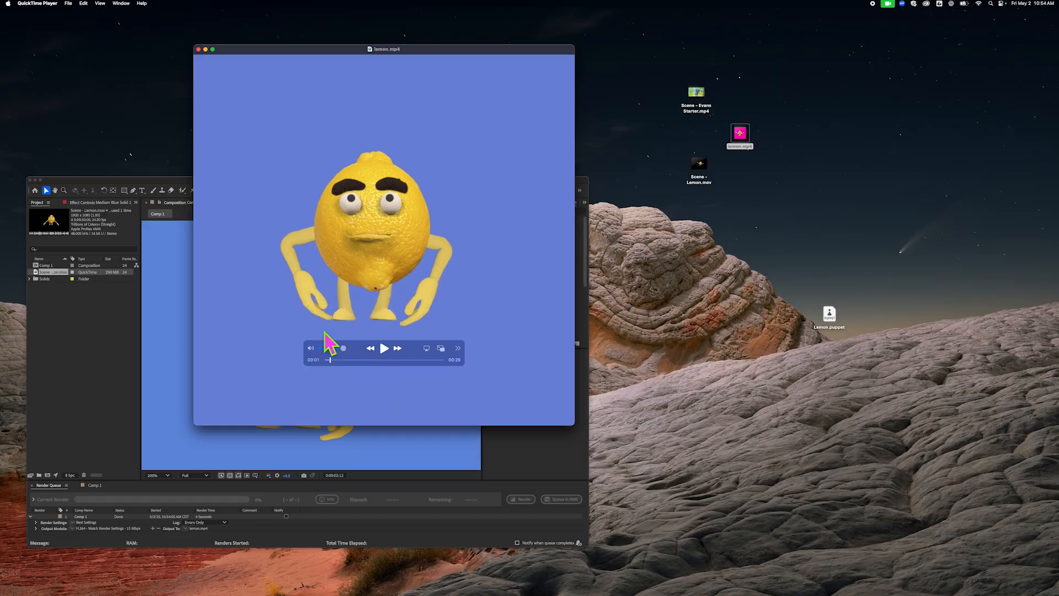
click(199, 50)
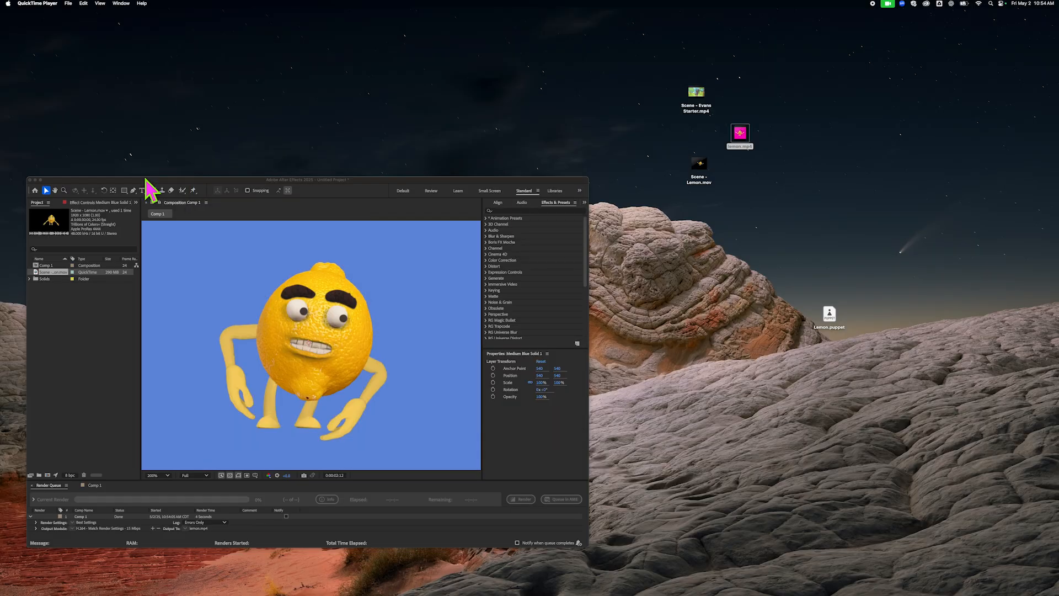
Return to After Effects and quit it without saving the untitled project.
click(152, 193)
click(40, 4)
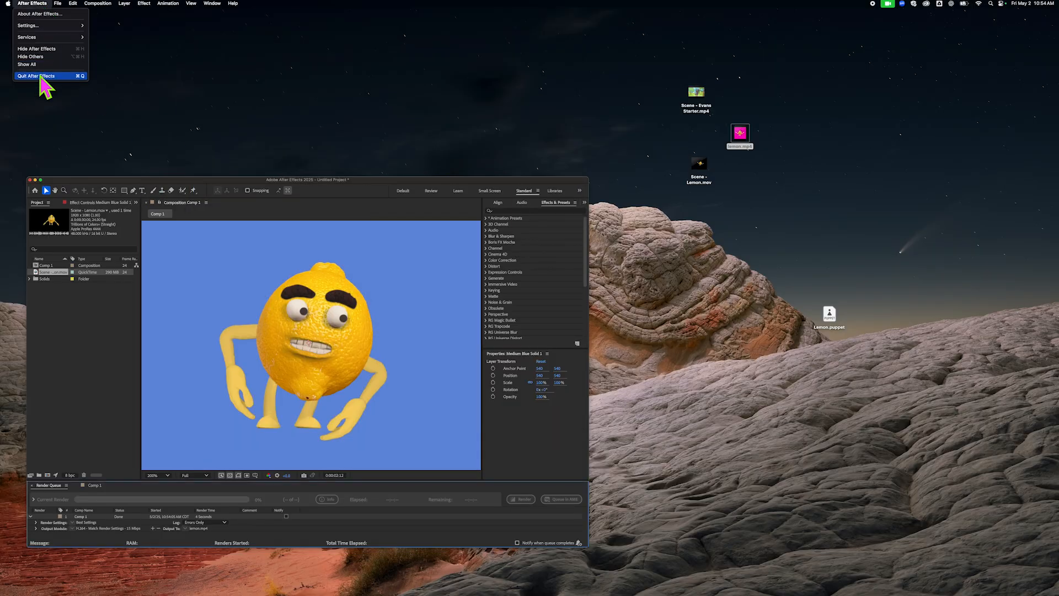
click(40, 76)
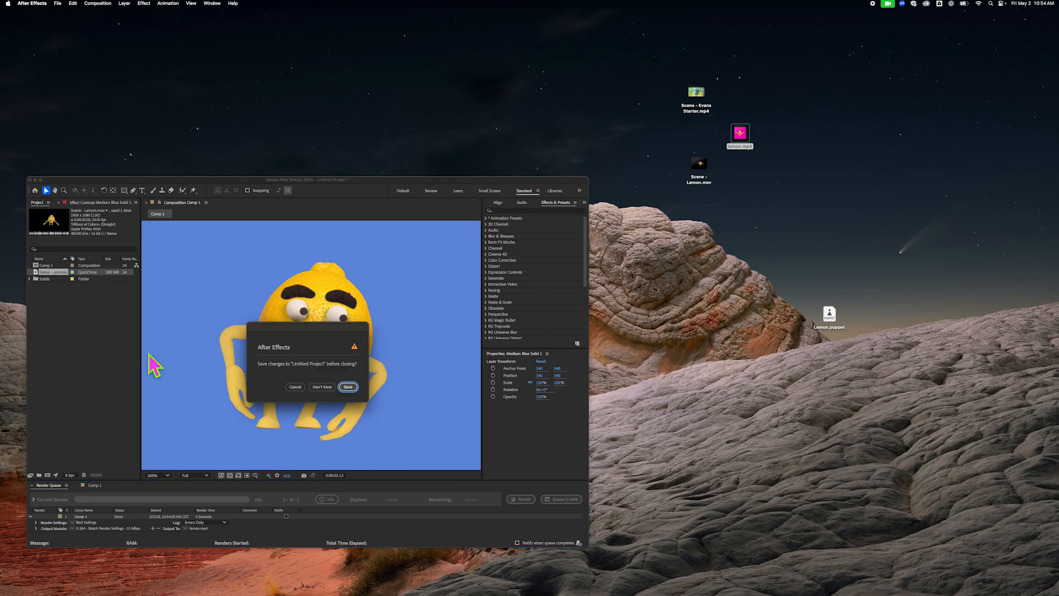
click(323, 386)
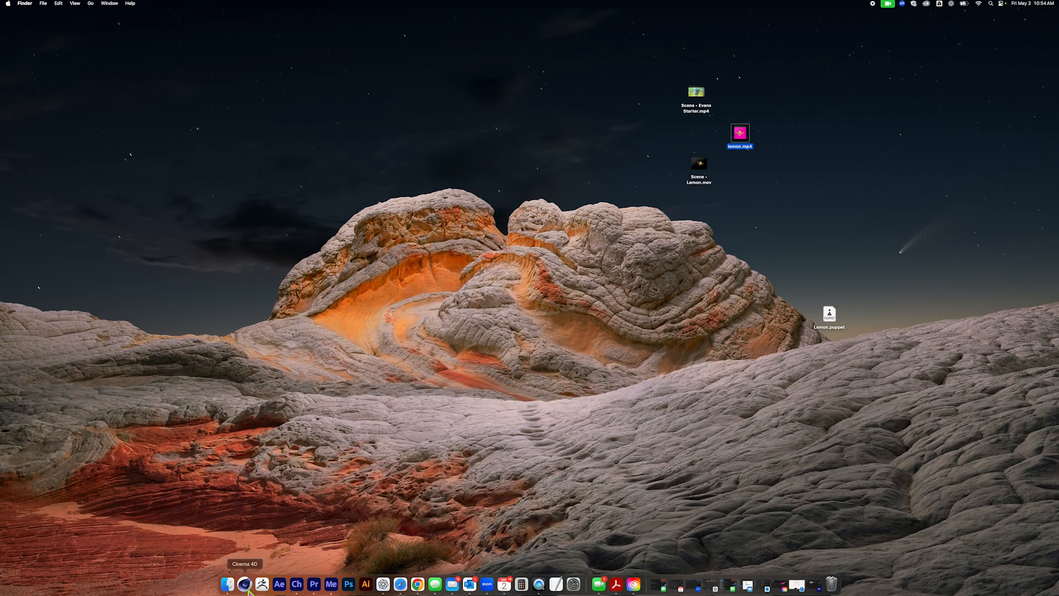
Quit Character Animator and Media Encoder, which are still running in the background.
right_click(299, 589)
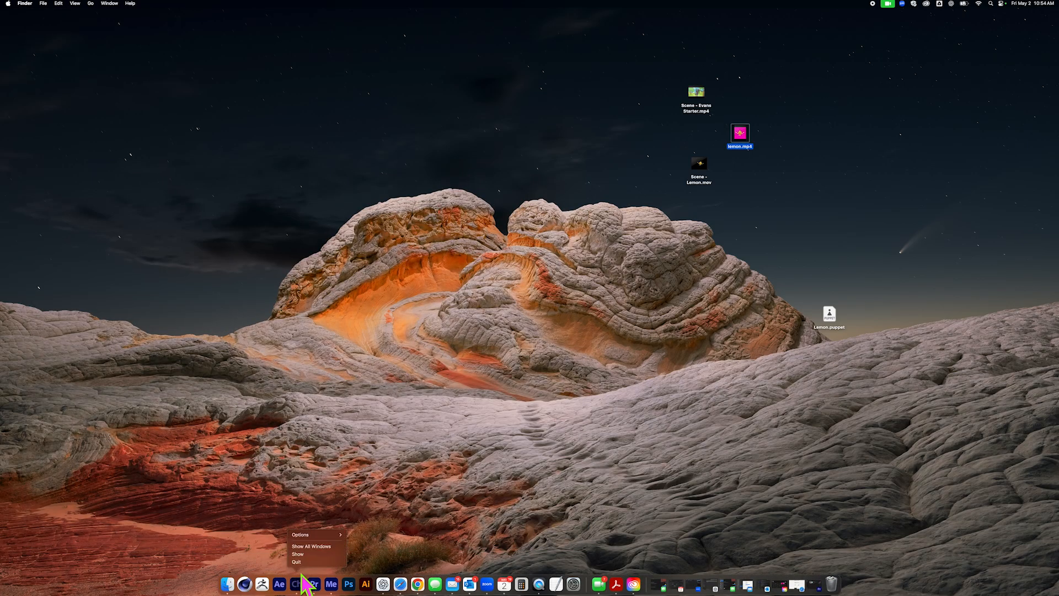
click(301, 564)
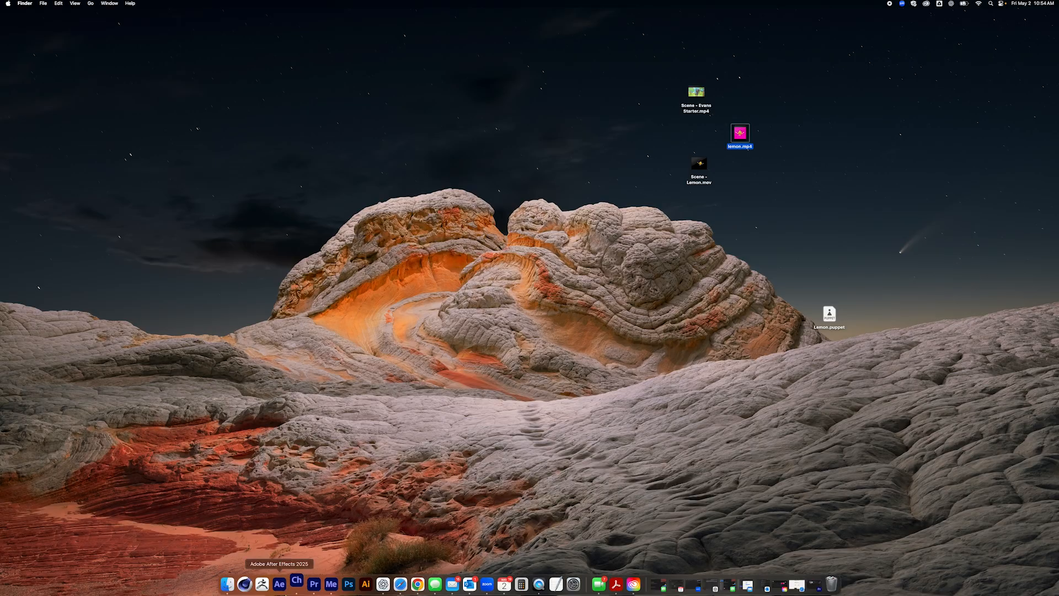
right_click(332, 587)
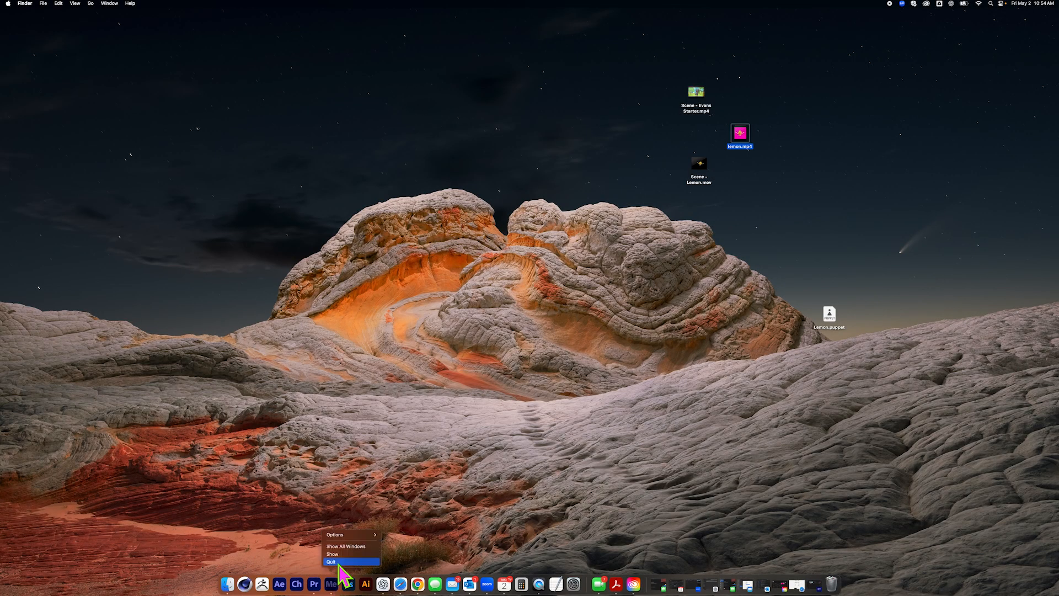
click(331, 561)
Switch to Premiere Pro, restore its minimised home window and move it away from the Desktop files.
mouse_move(313, 585)
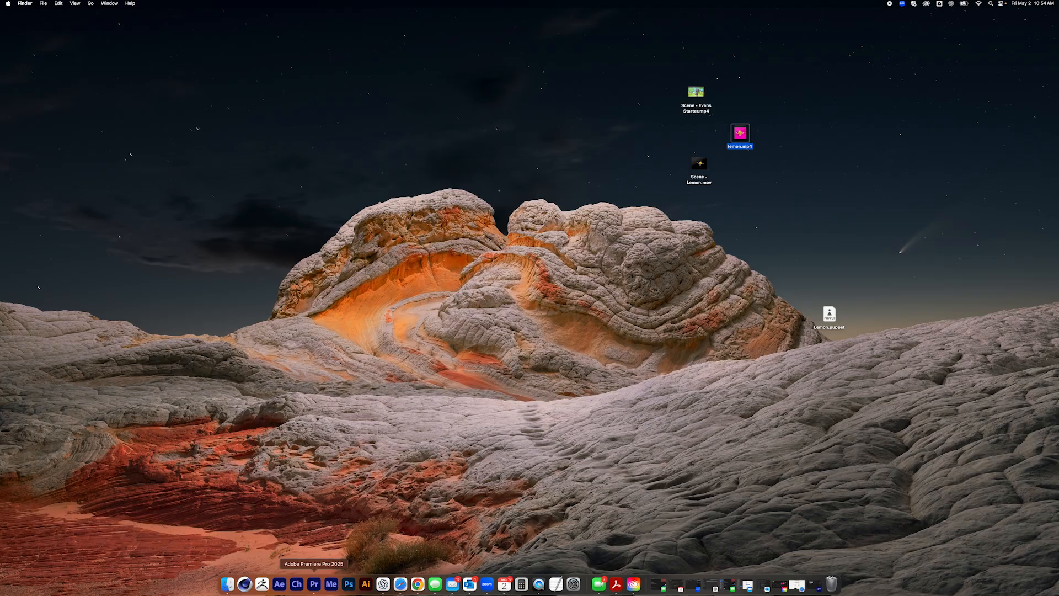
click(314, 586)
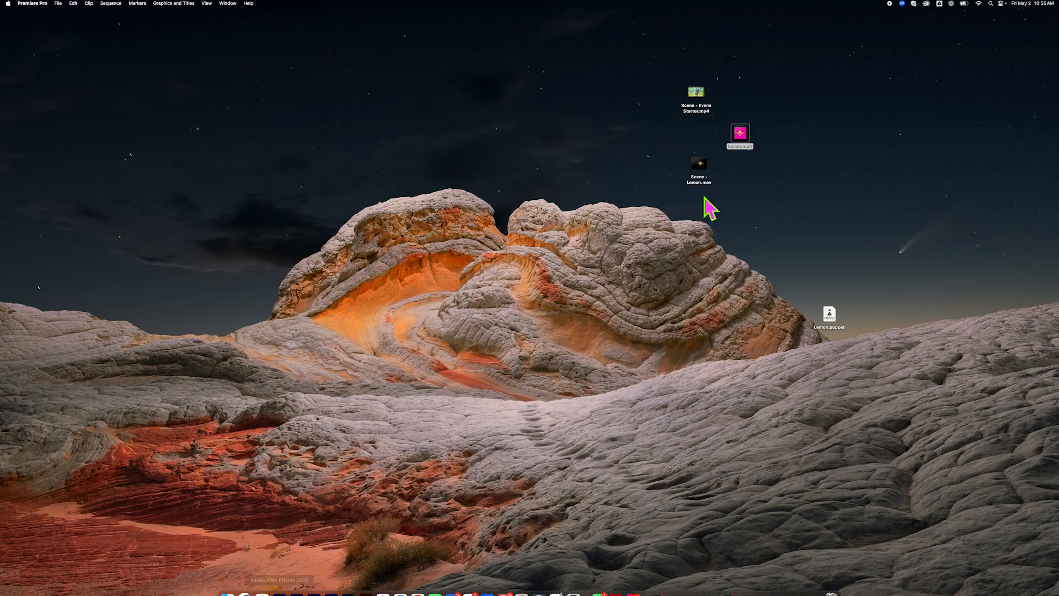
mouse_move(504, 587)
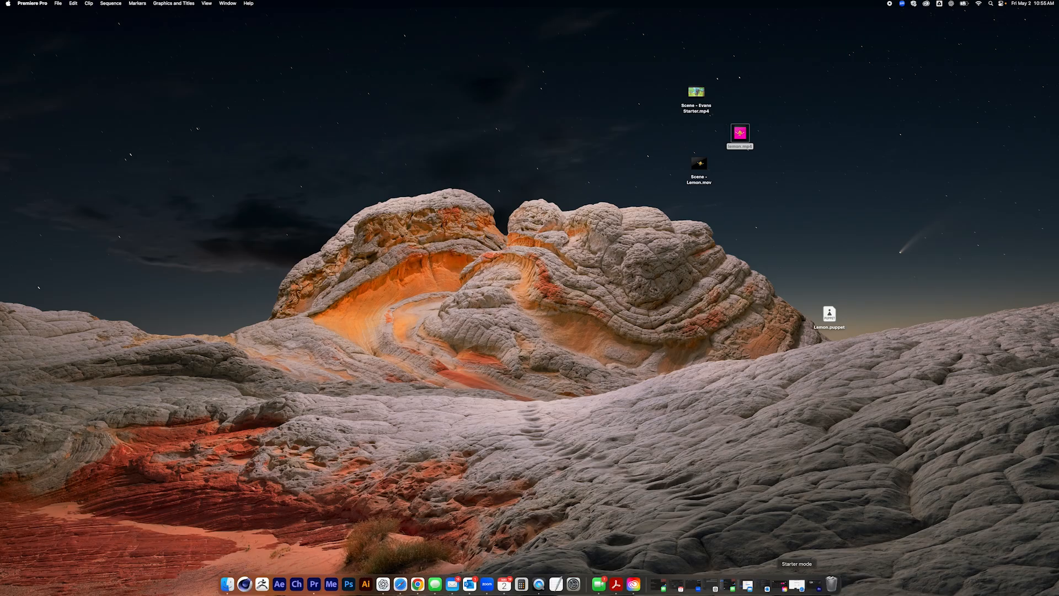
click(815, 586)
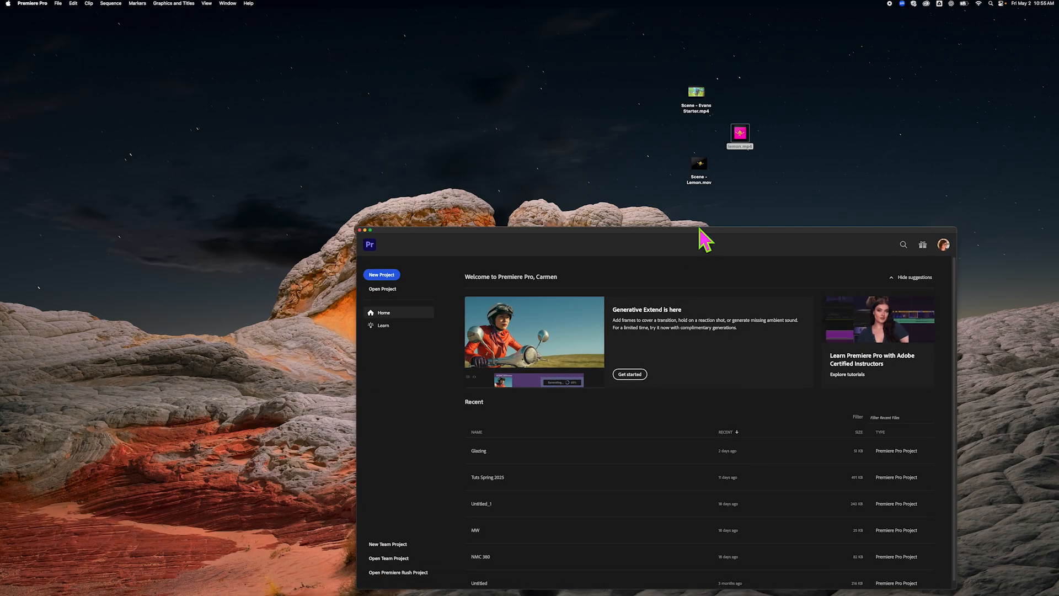
drag(533, 183, 415, 156)
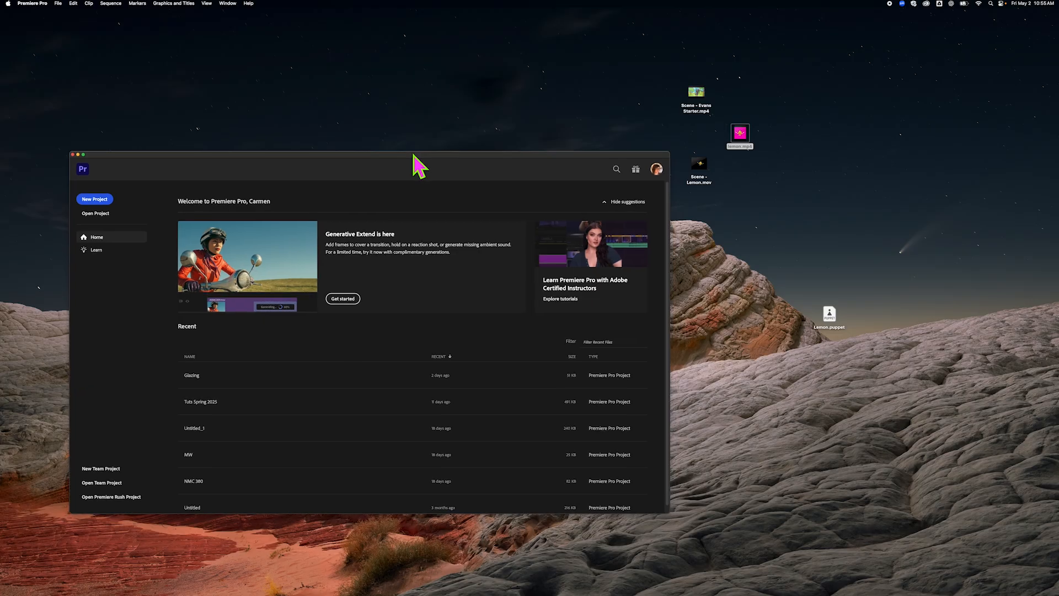
Create a new project named stitch with its location set to the Desktop, skipping the media import.
click(98, 201)
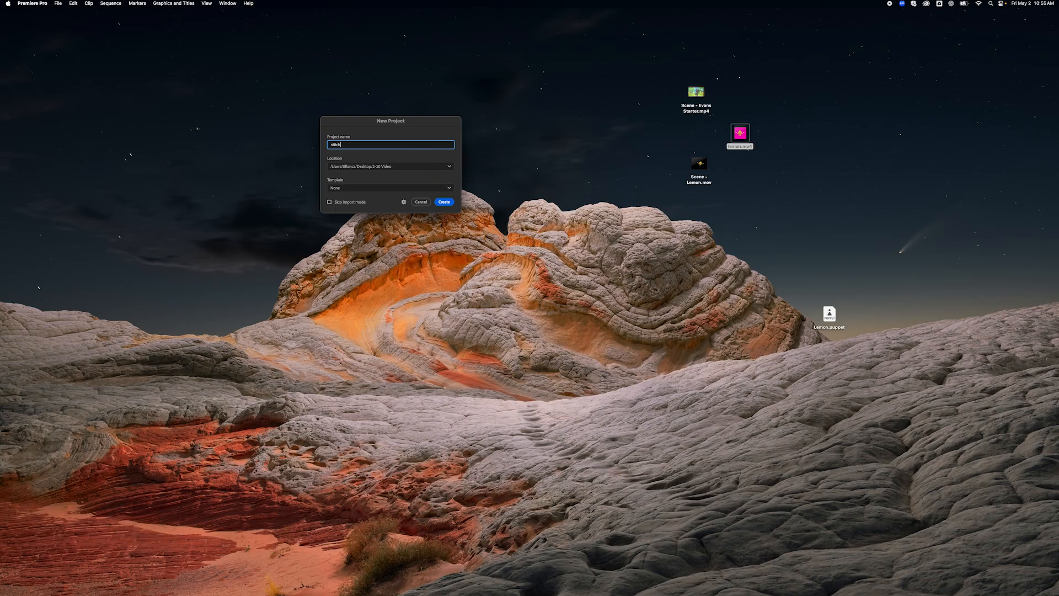
click(425, 165)
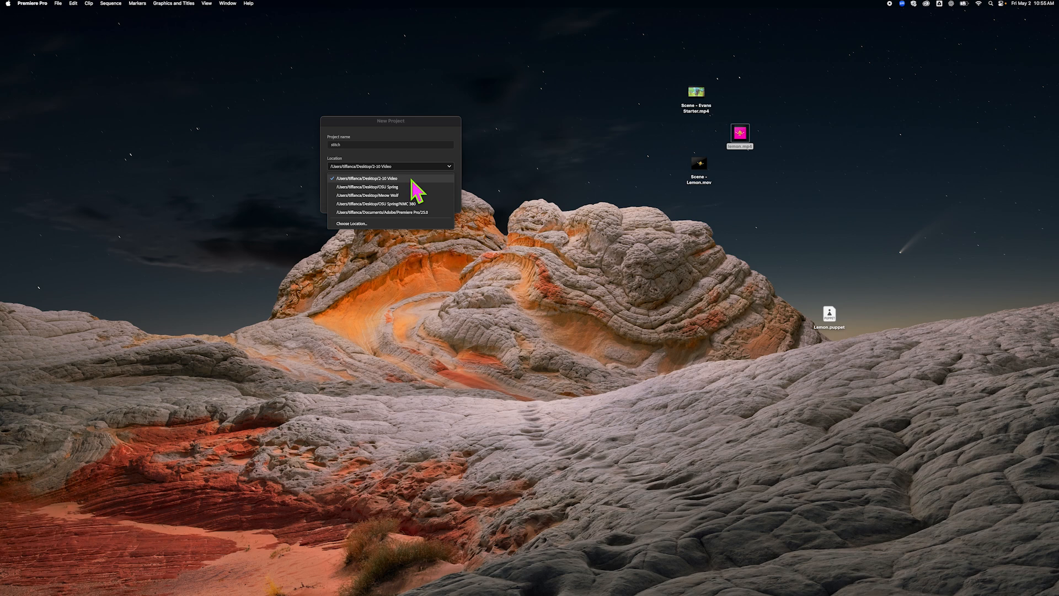
click(421, 166)
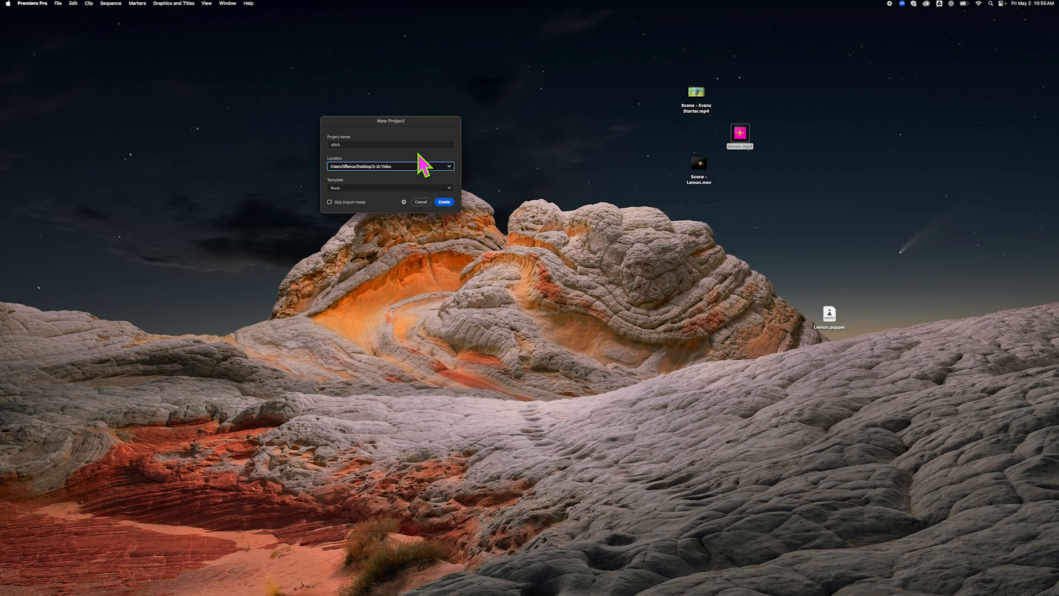
click(445, 170)
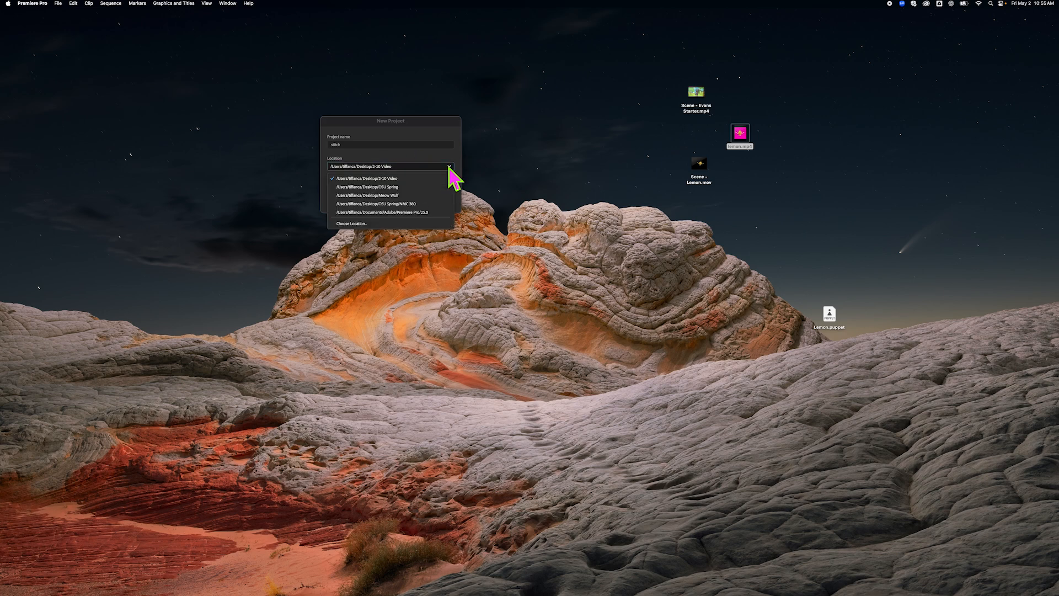
click(342, 224)
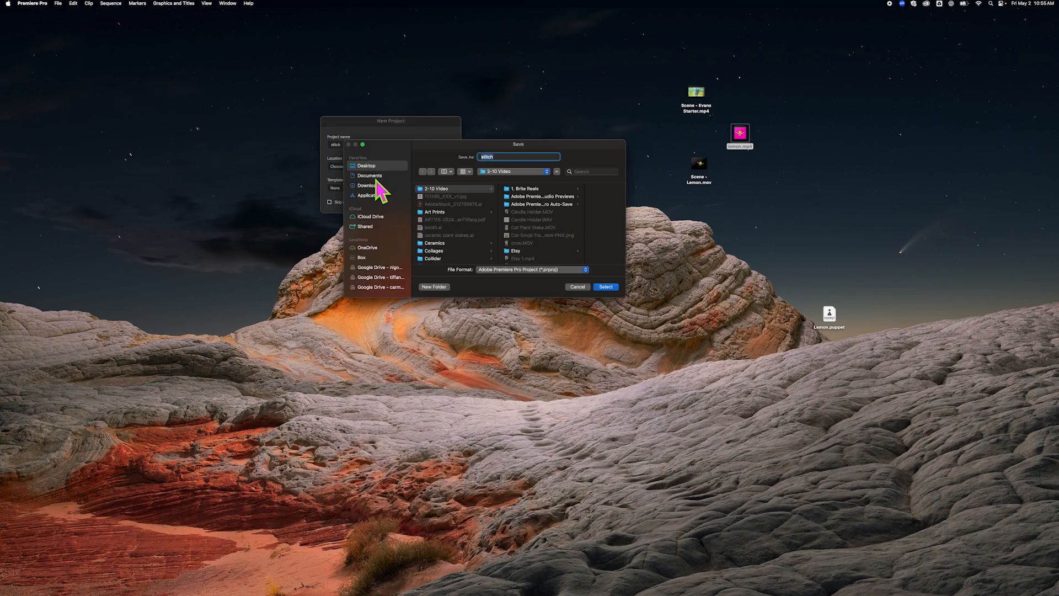
click(377, 167)
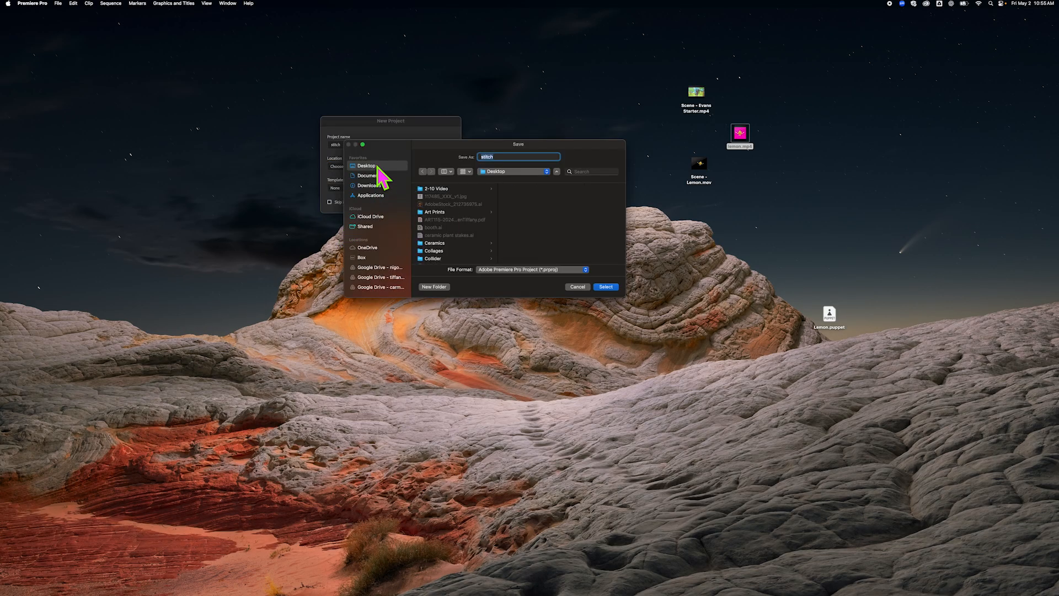
click(605, 287)
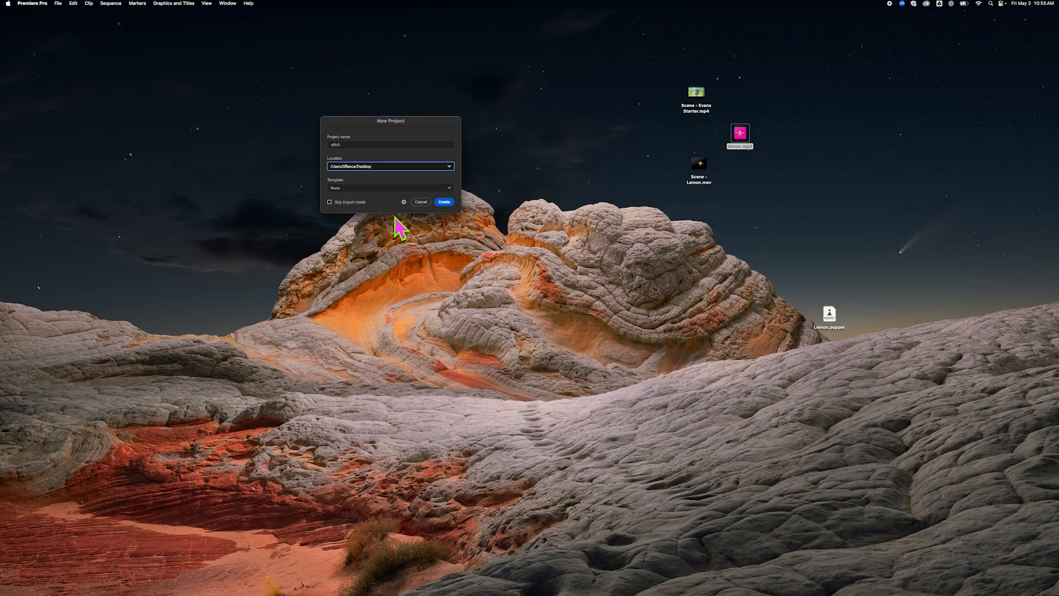
click(448, 202)
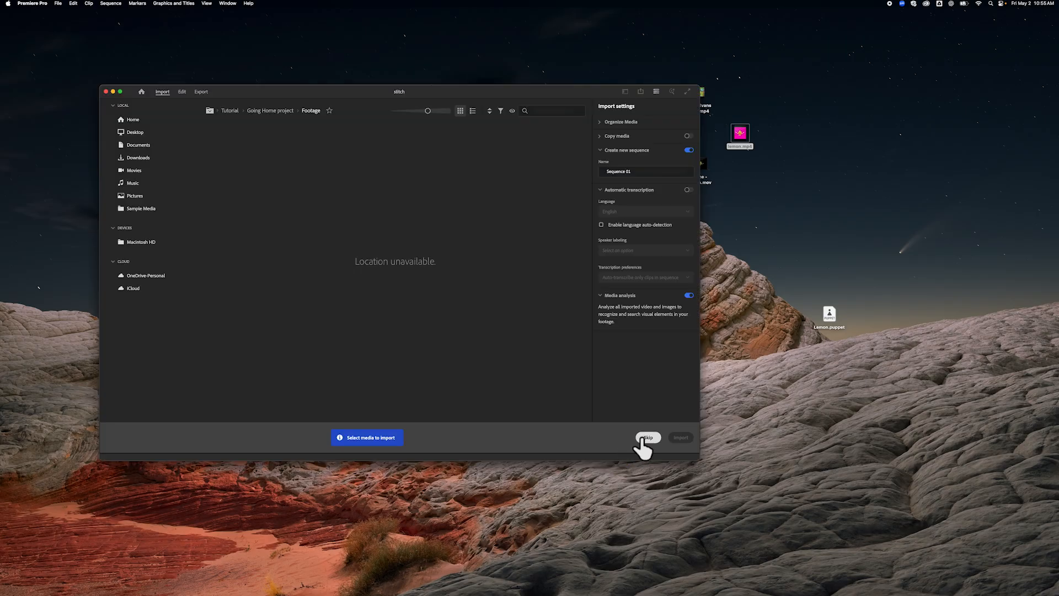
click(642, 439)
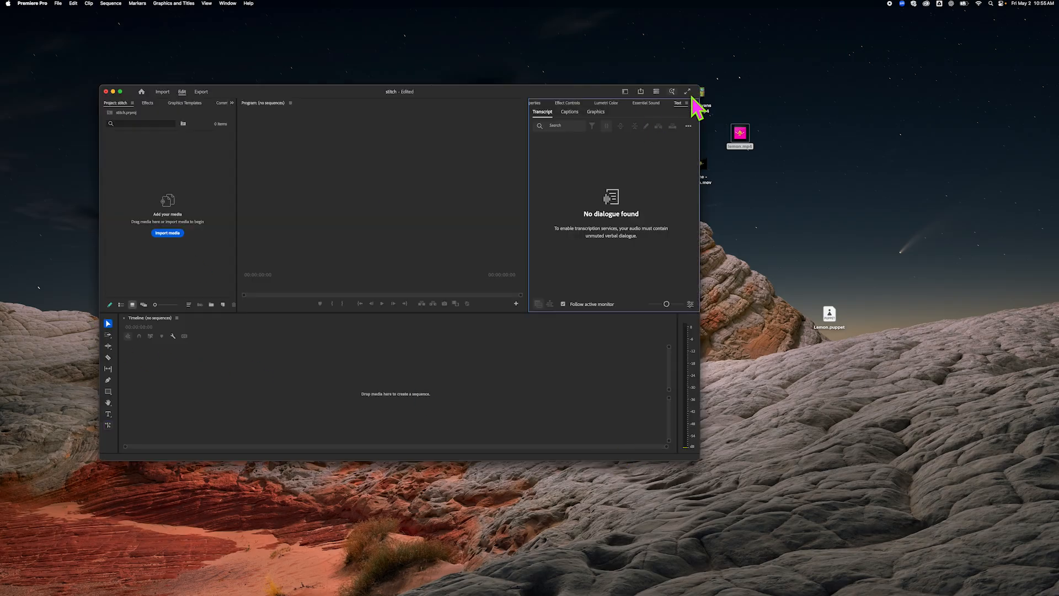
Resize and move the project window clear of the Desktop files, and import lemon.mp4 and Scene - Evans Starter.mp4 into the project.
drag(699, 86, 709, 41)
drag(591, 46, 538, 37)
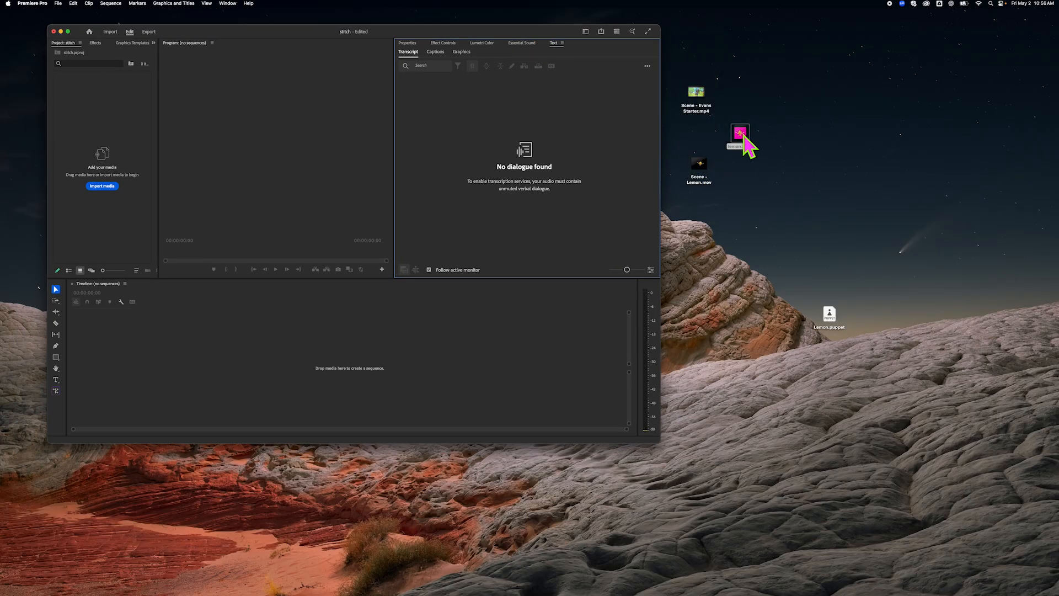
drag(744, 138, 104, 143)
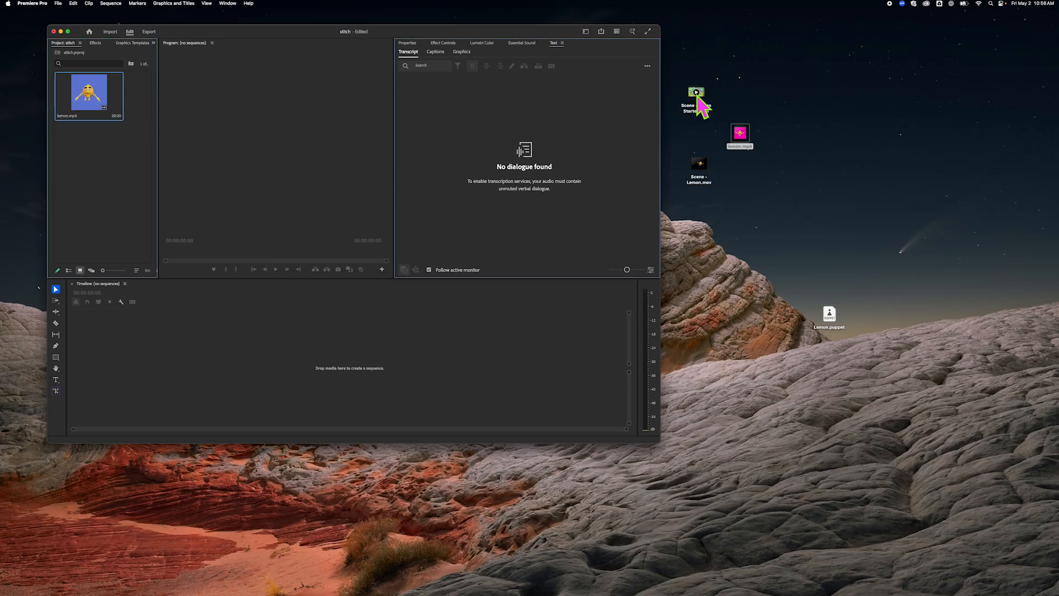
drag(703, 100, 93, 168)
click(124, 95)
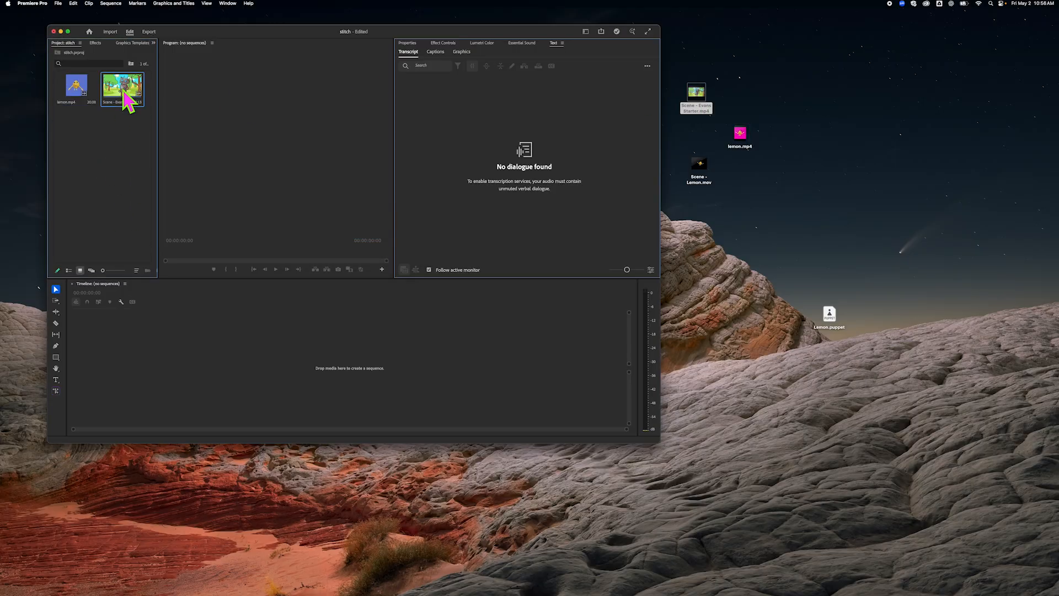
mouse_move(123, 94)
mouse_down()
mouse_move(130, 425)
mouse_move(144, 380)
mouse_move(91, 163)
mouse_move(131, 77)
mouse_move(137, 110)
mouse_up()
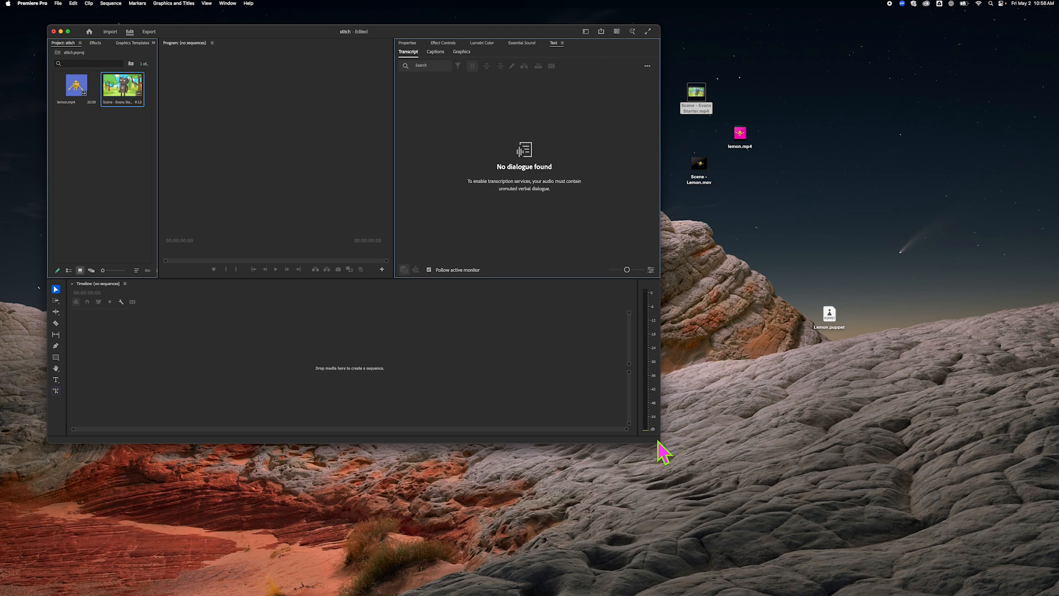
Enlarge the project window and build a sequence from Scene - Evans Starter.mp4 followed directly by lemon.mp4.
drag(660, 443, 1044, 587)
drag(149, 107, 154, 445)
drag(93, 111, 540, 474)
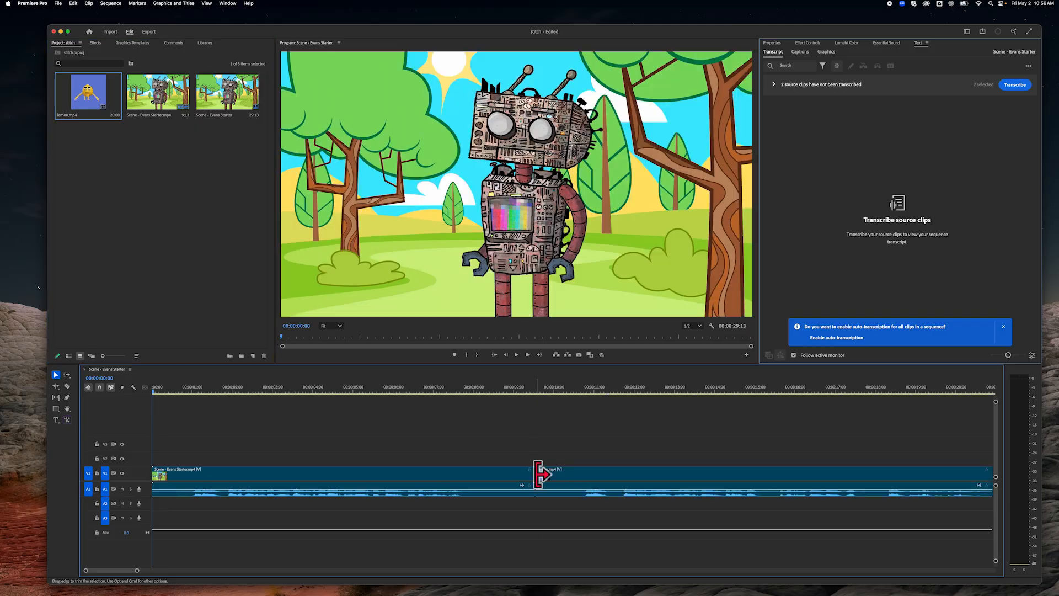
Split the Evans Starter clip just before its speech starts and at 00:00:07:19, and split lemon.mp4 just before its speech starts.
drag(152, 392, 467, 456)
key(c)
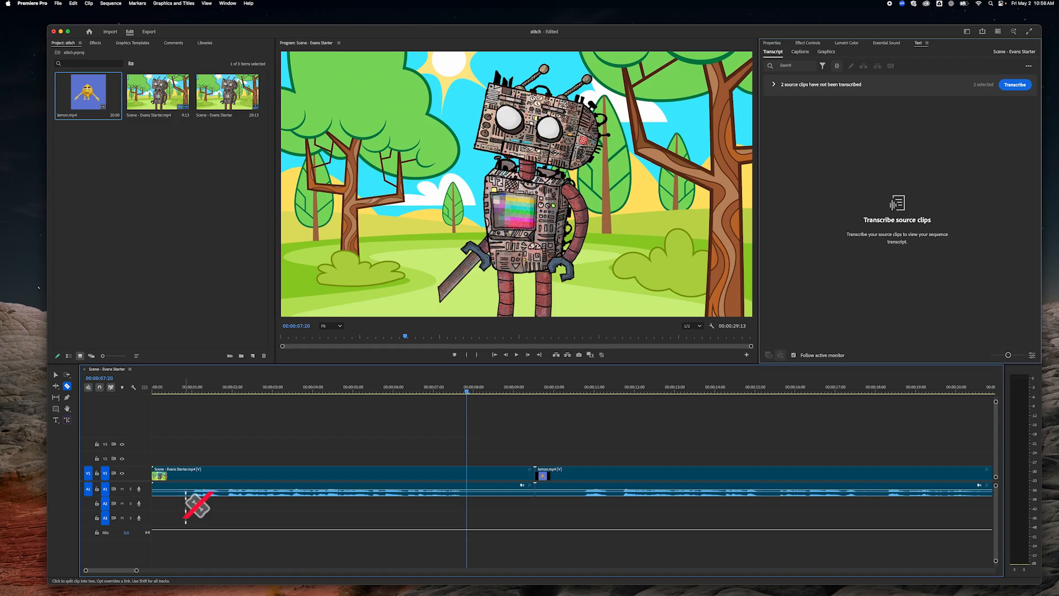
click(187, 481)
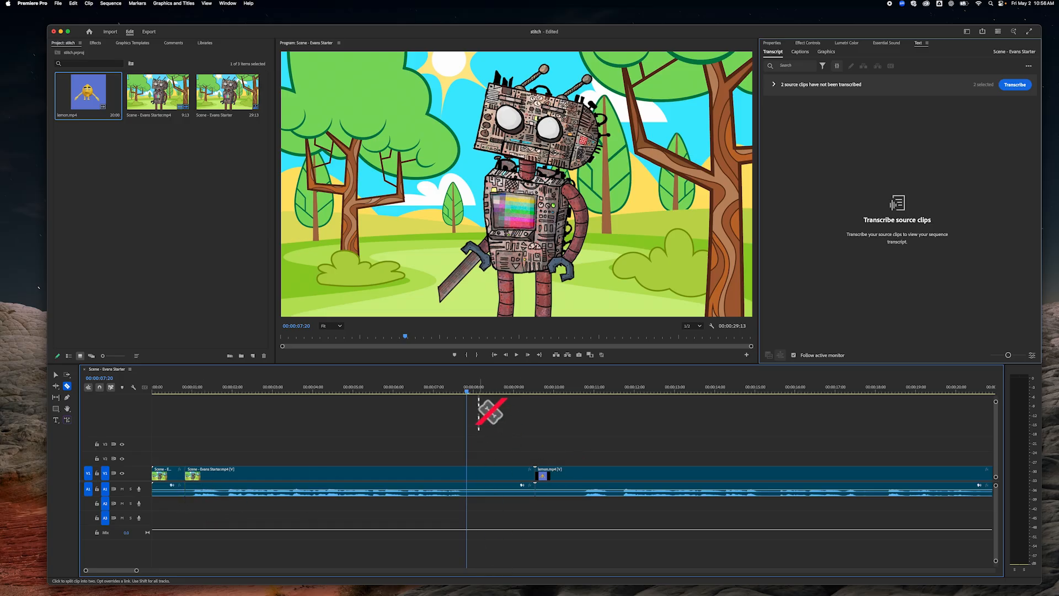
drag(467, 392, 464, 440)
click(466, 472)
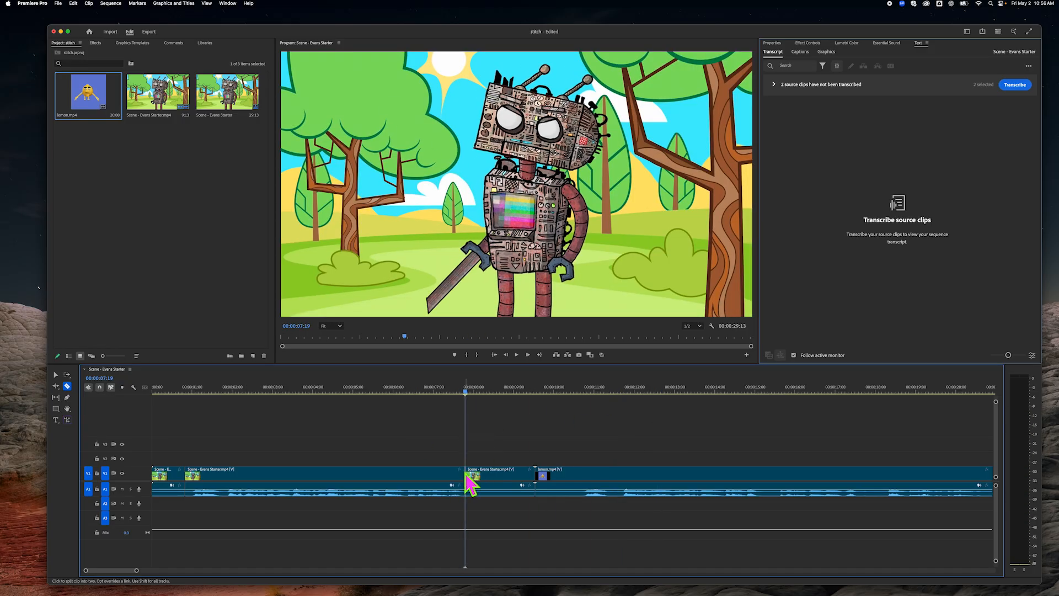
click(579, 489)
Delete the short opening piece of the Evans Starter clip and close the gap it leaves.
key(v)
click(171, 490)
key(Delete)
click(171, 489)
key(Delete)
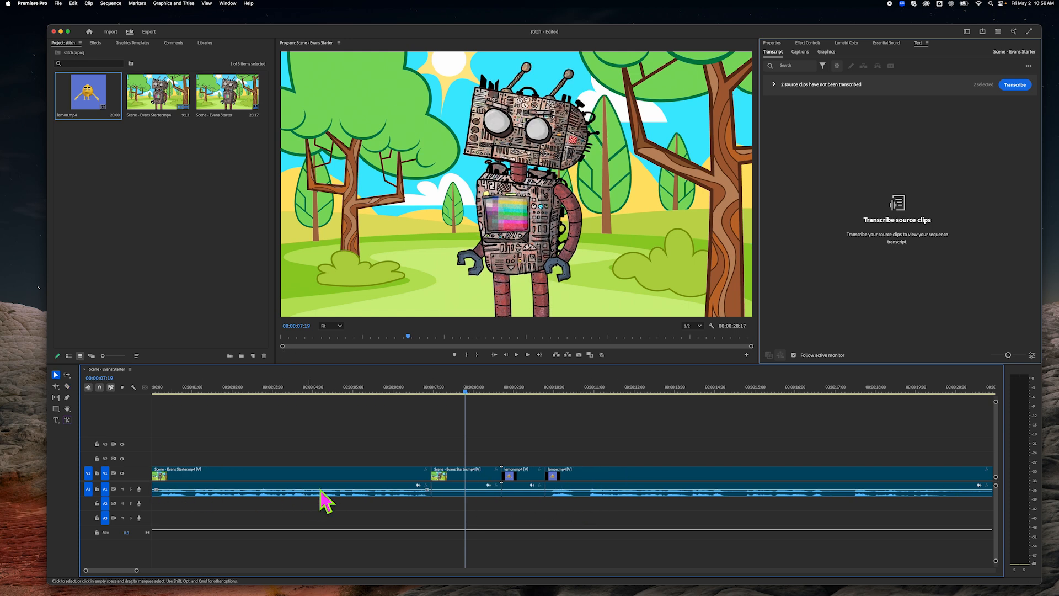
Delete the Evans Starter clip's tail piece and lemon.mp4's opening piece, closing the gap after each deletion.
click(448, 475)
key(Delete)
click(447, 475)
key(Delete)
click(448, 476)
key(Delete)
click(448, 476)
key(Delete)
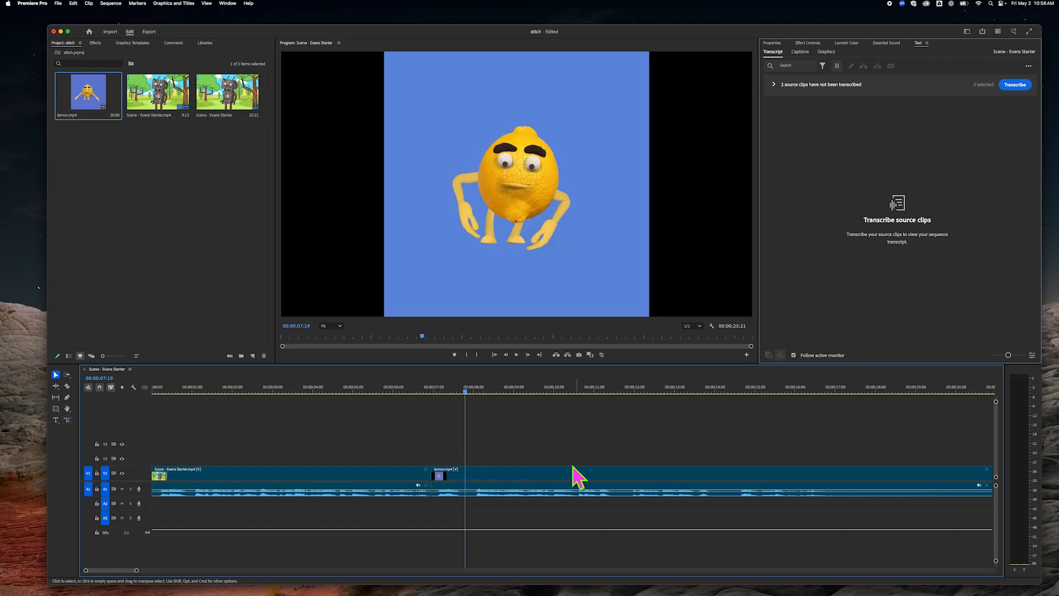
Split lemon.mp4 at 00:00:17:04, delete the piece after the cut and return the playhead to the sequence start.
drag(137, 573, 226, 580)
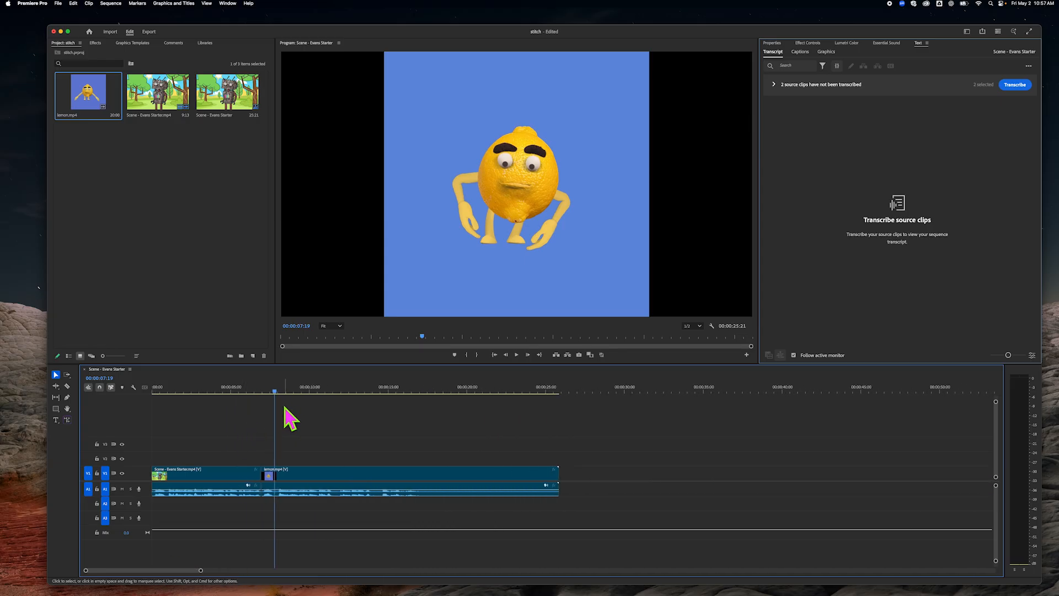
drag(276, 395, 422, 422)
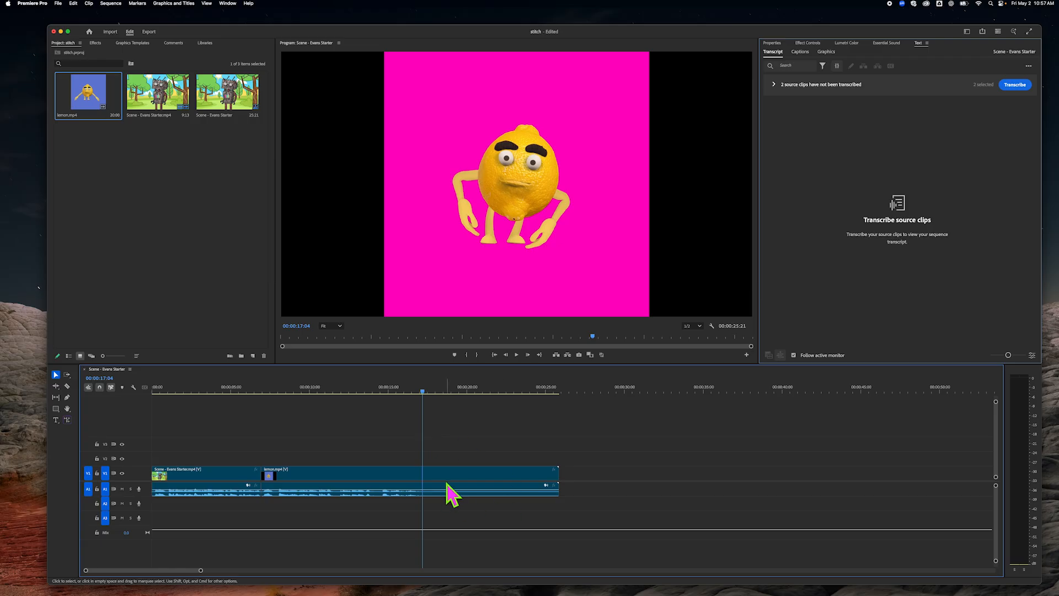
key(c)
click(422, 479)
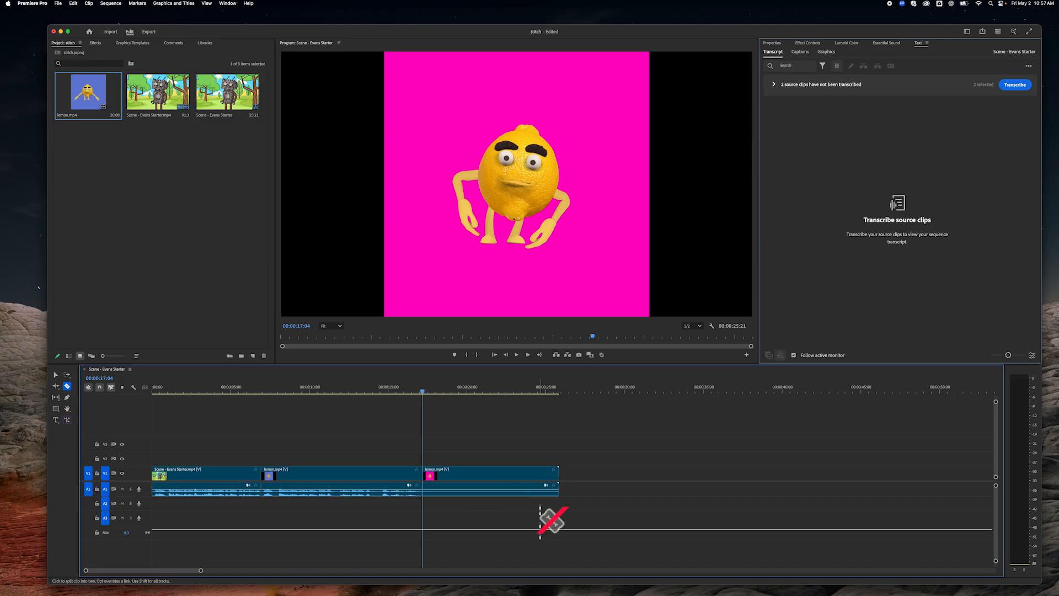
key(v)
click(519, 475)
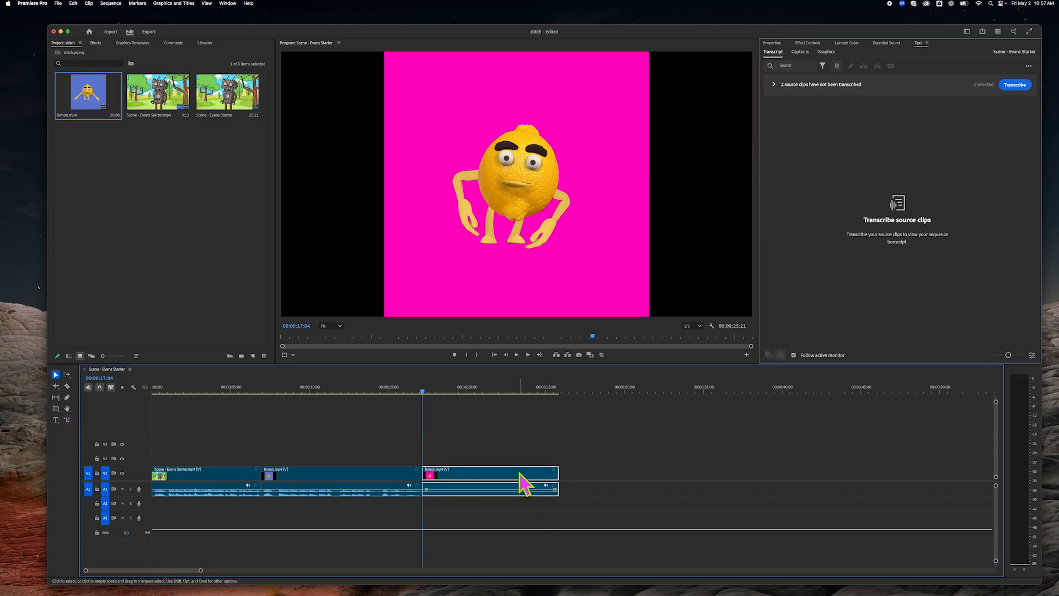
key(Delete)
drag(423, 391, 143, 412)
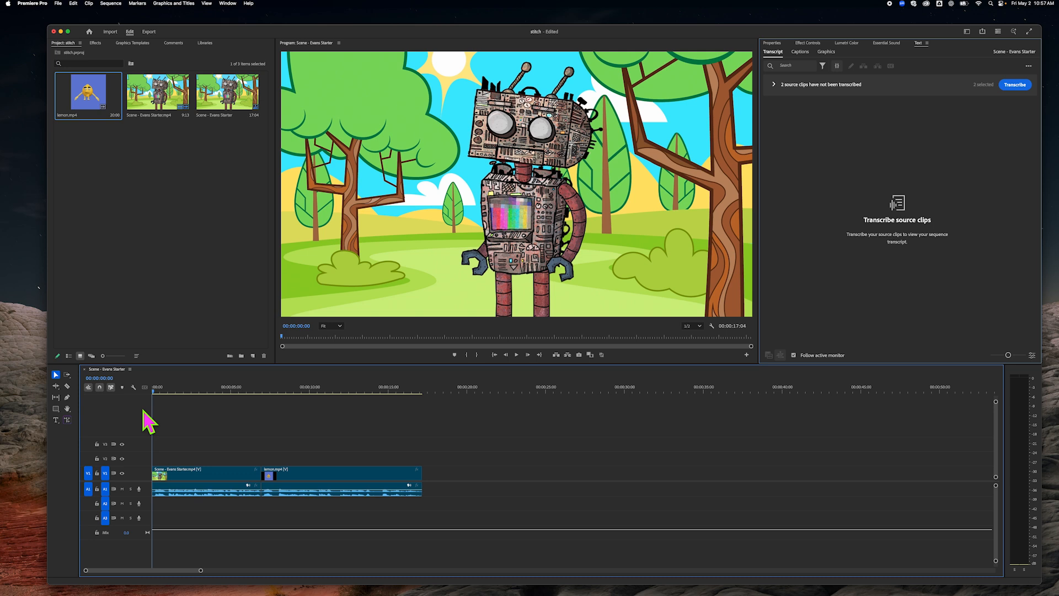
Start a media export of the sequence and name the output file Character.mp4.
click(59, 4)
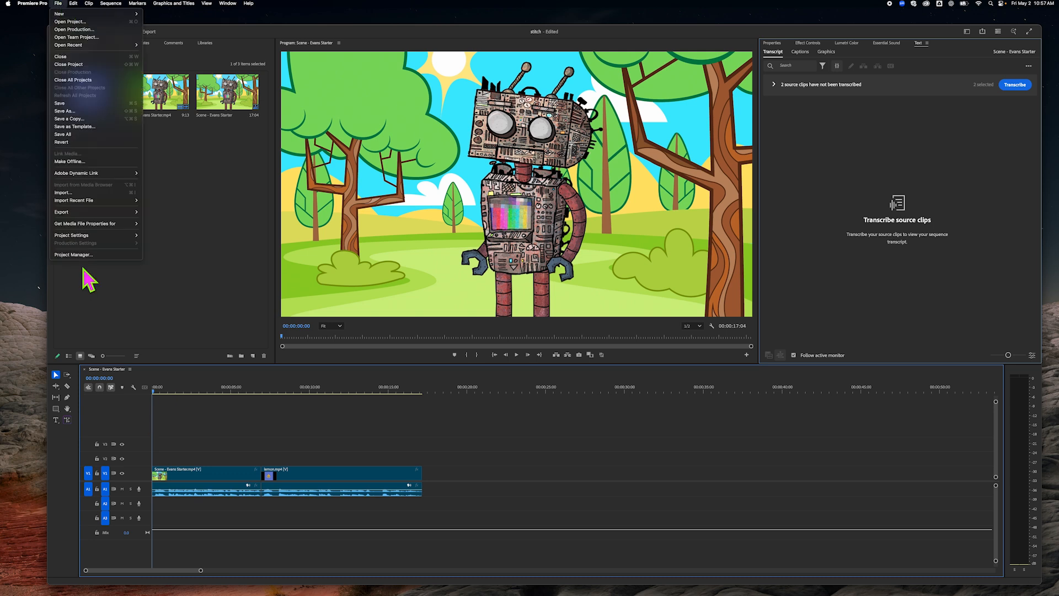
mouse_move(94, 212)
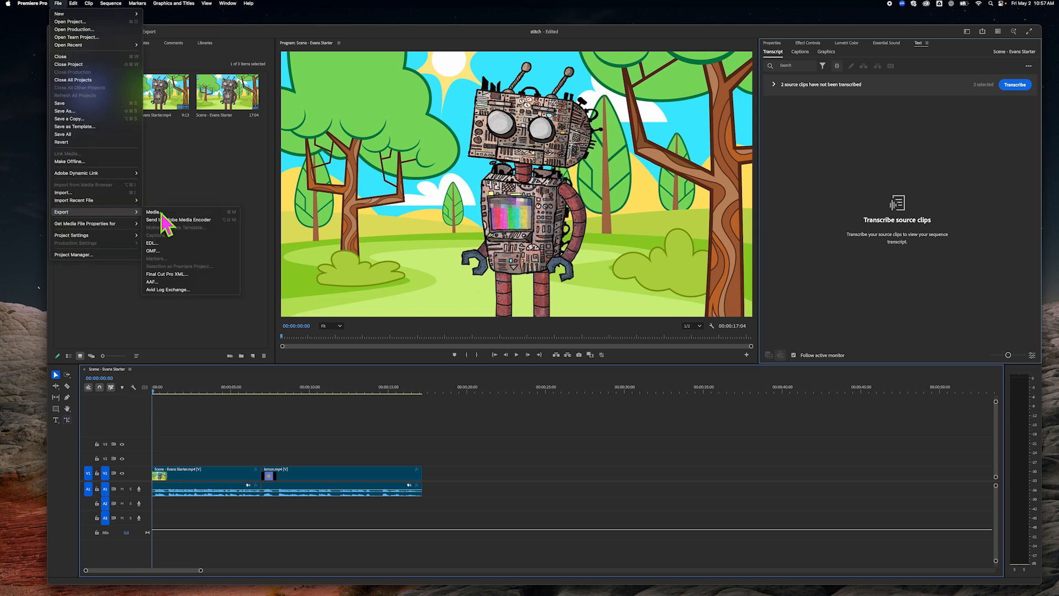
click(161, 214)
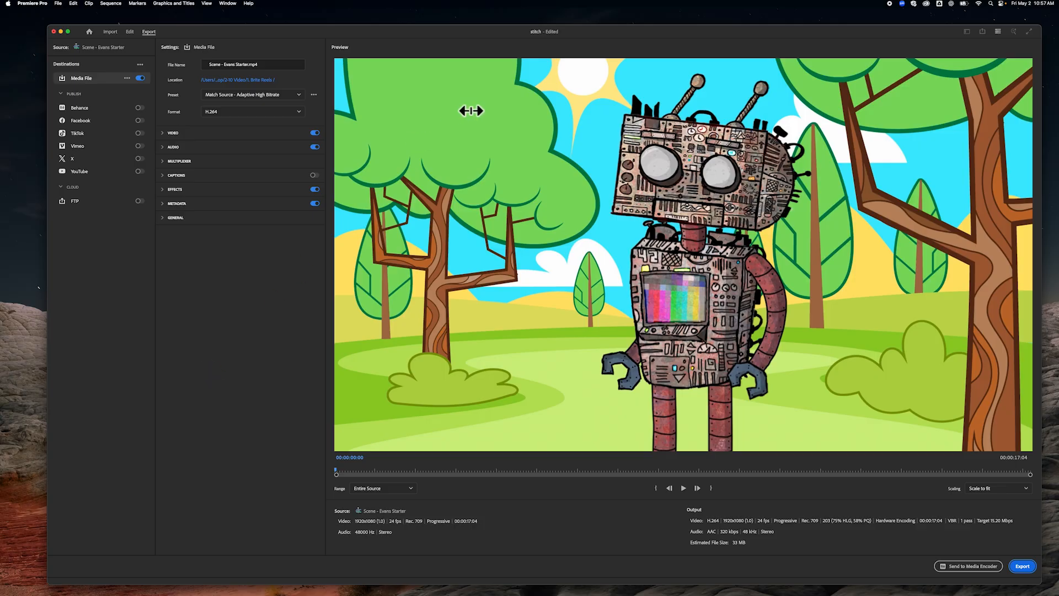
click(238, 64)
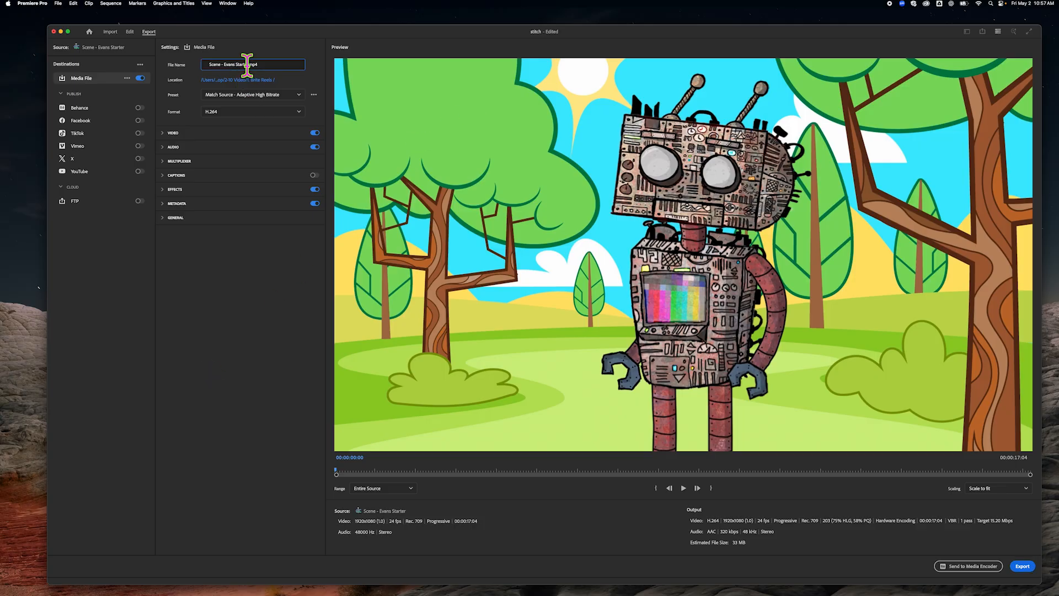
drag(247, 64, 193, 64)
key(BackSpace)
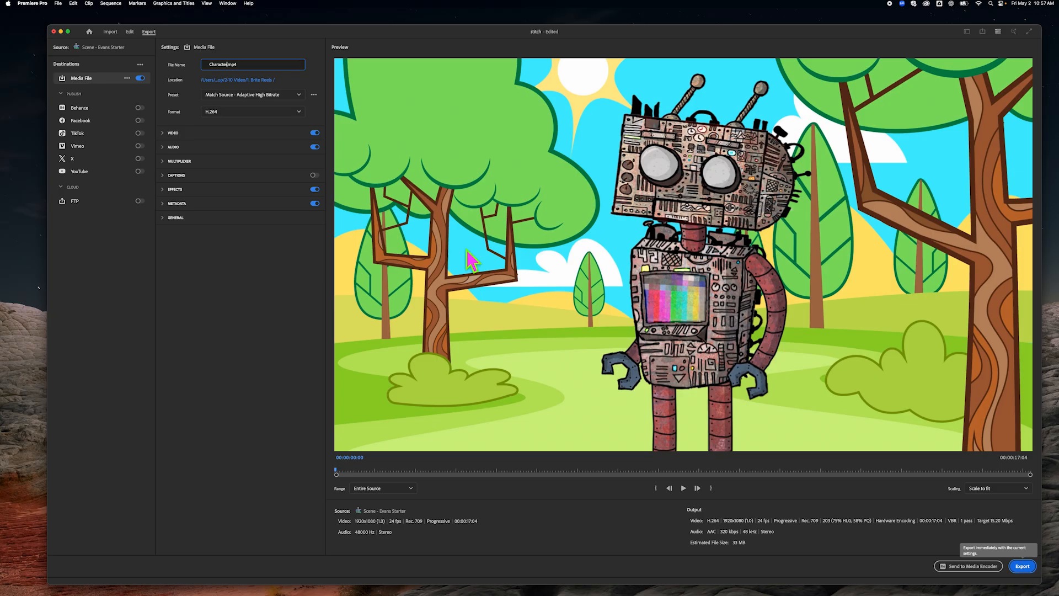
Set the export location to the Desktop and export the video with the current H.264 settings.
click(253, 80)
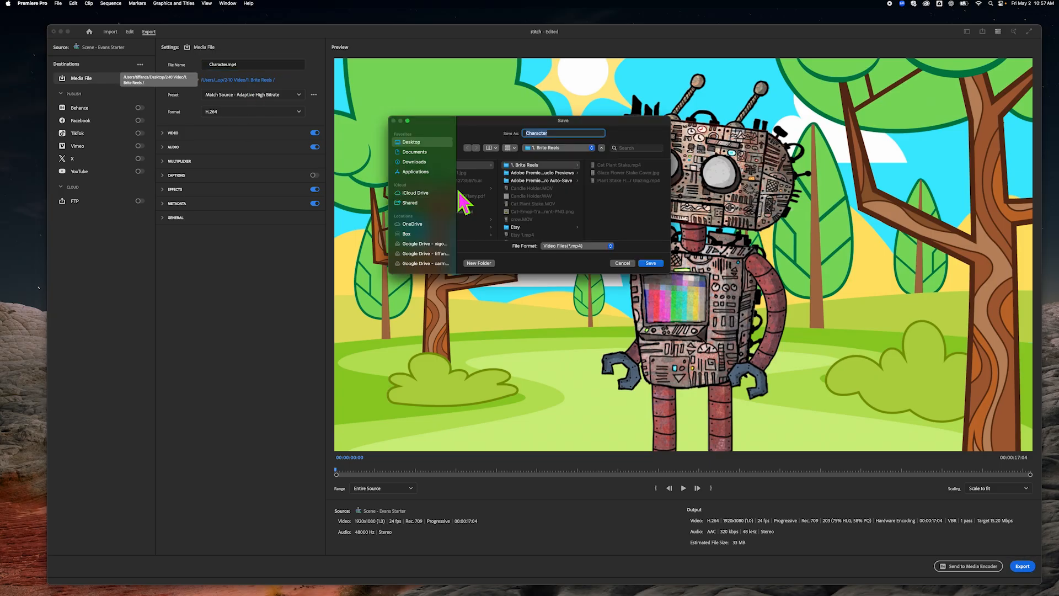
click(423, 143)
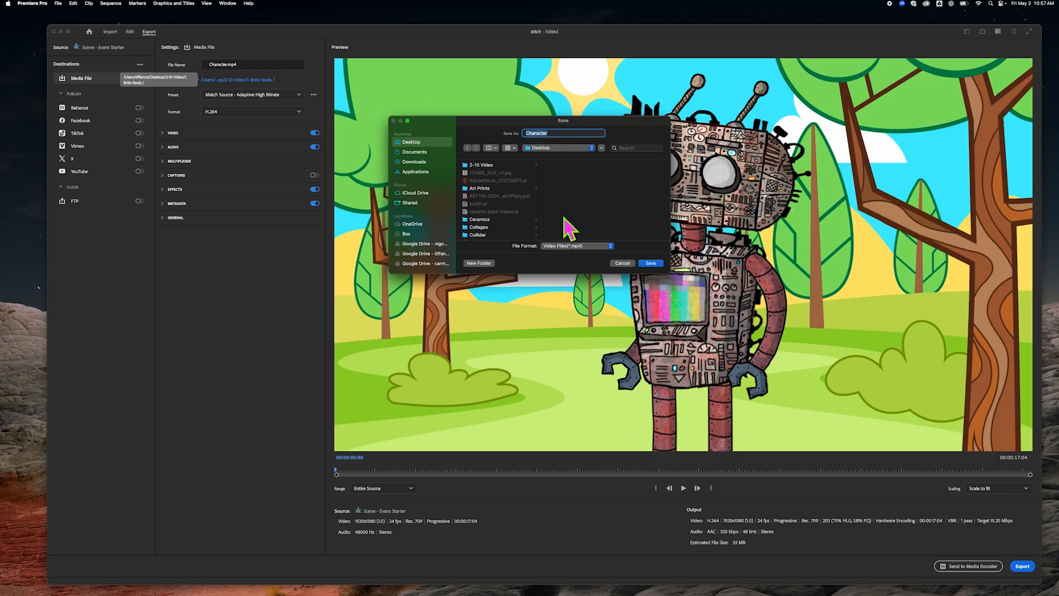
click(650, 263)
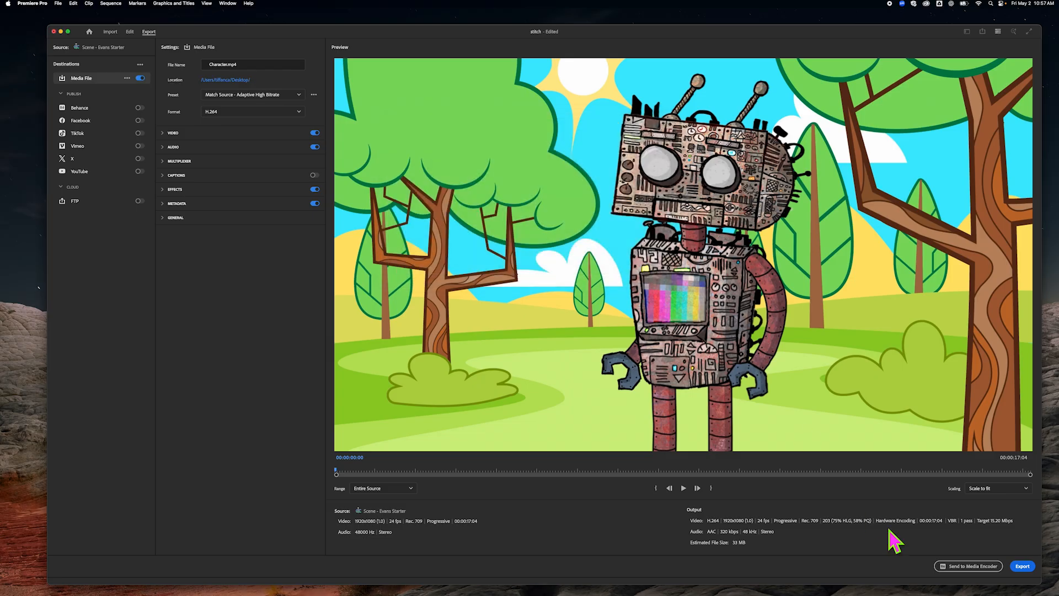
click(1021, 566)
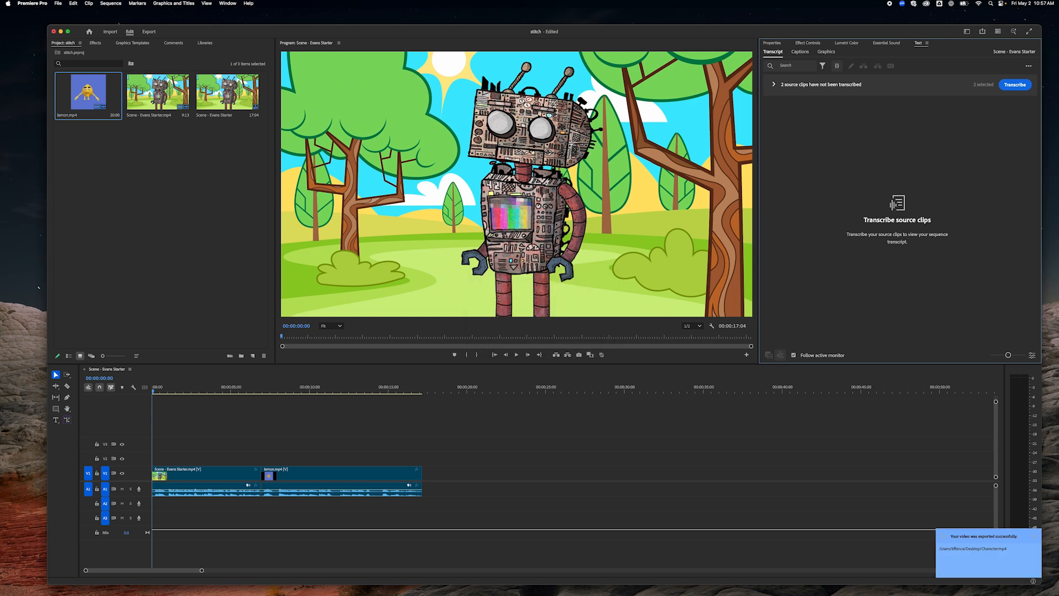
Shrink the project window to uncover the Desktop and move the exported Character.mp4 file into the clear area beside it.
drag(1041, 26, 874, 78)
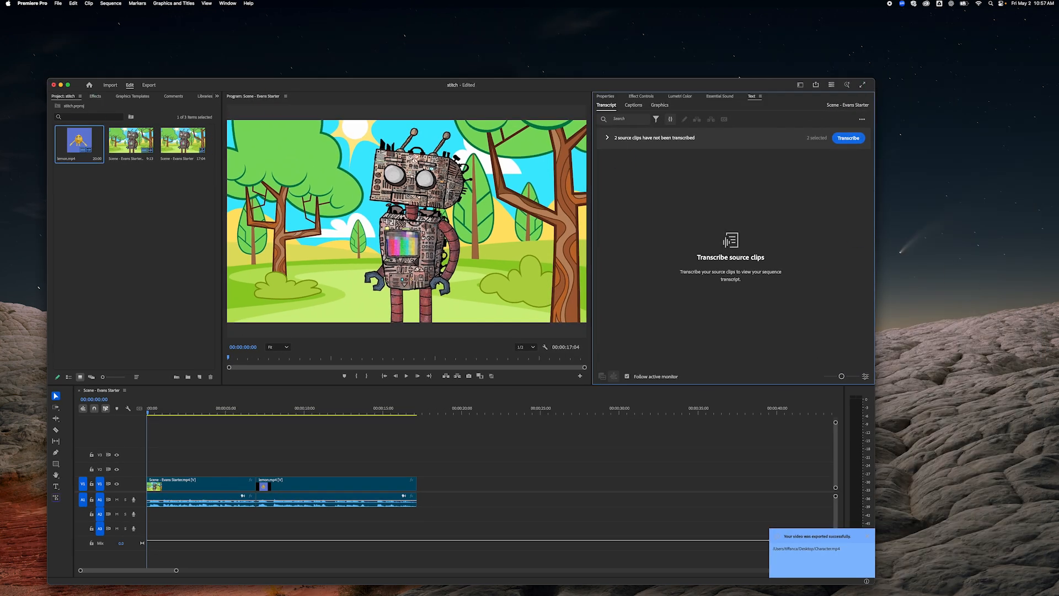
drag(1054, 343, 959, 223)
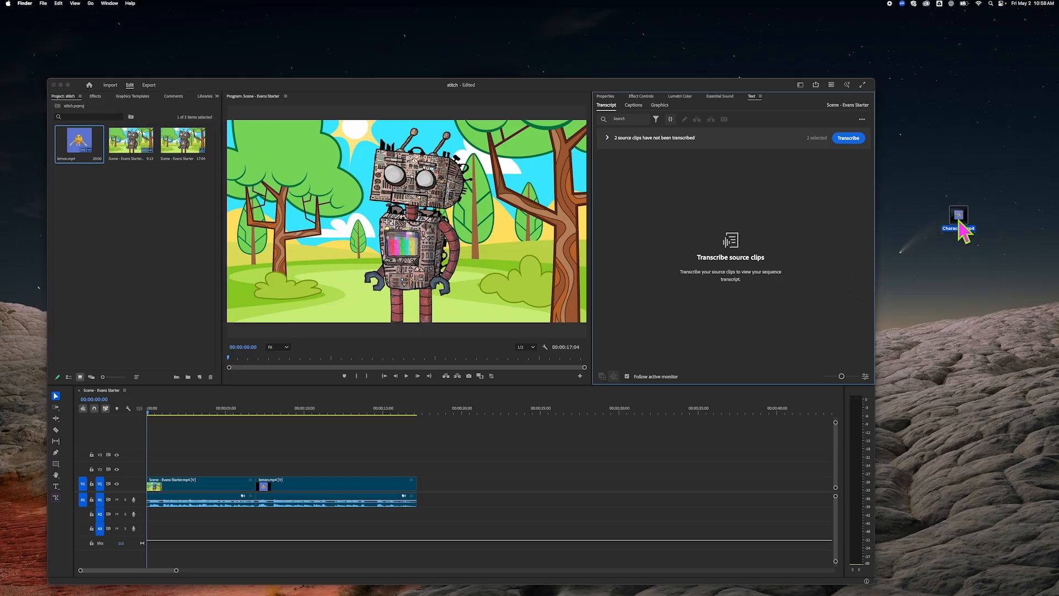
Open the exported Character.mp4, move its player window to the middle of the desktop and check the start of playback.
click(964, 144)
click(955, 218)
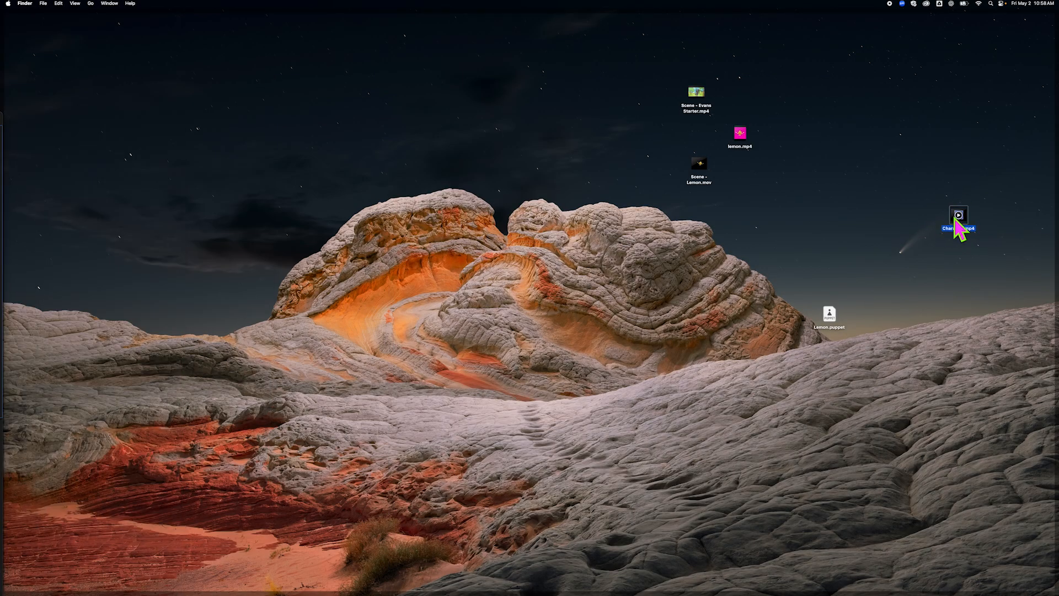
double_click(958, 216)
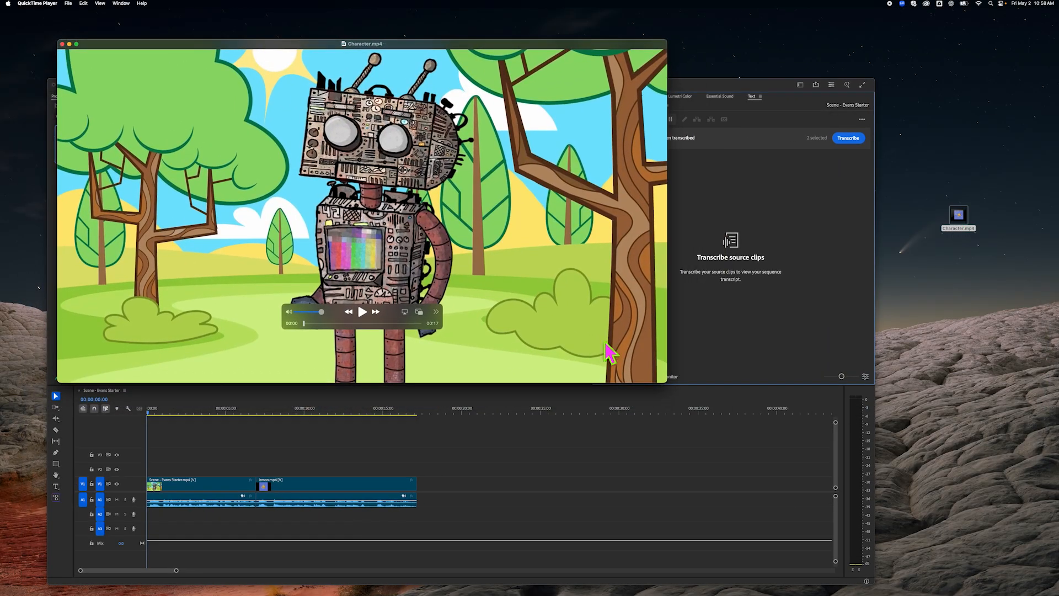
drag(661, 381, 809, 467)
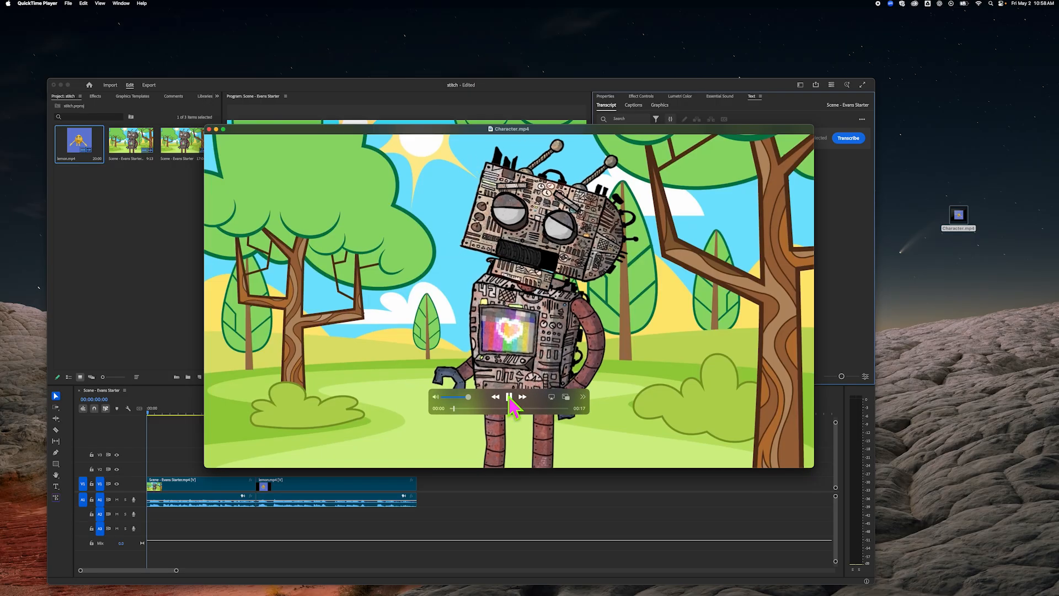
click(509, 397)
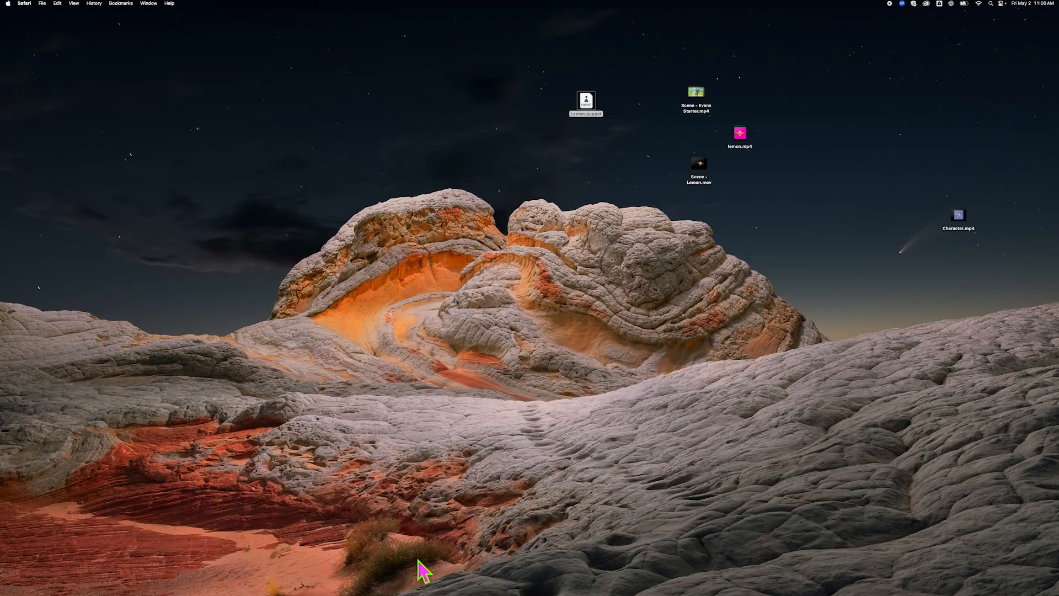
Quit Premiere Pro without saving the stitch project and move Lemon.puppet farther away from the video files on the desktop.
mouse_move(331, 593)
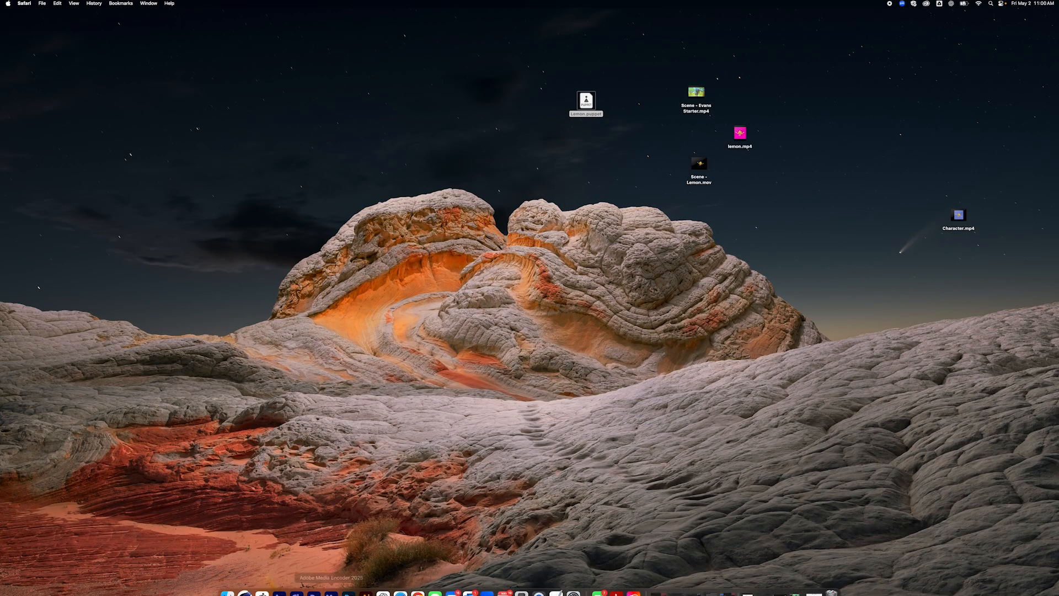
right_click(313, 587)
click(322, 566)
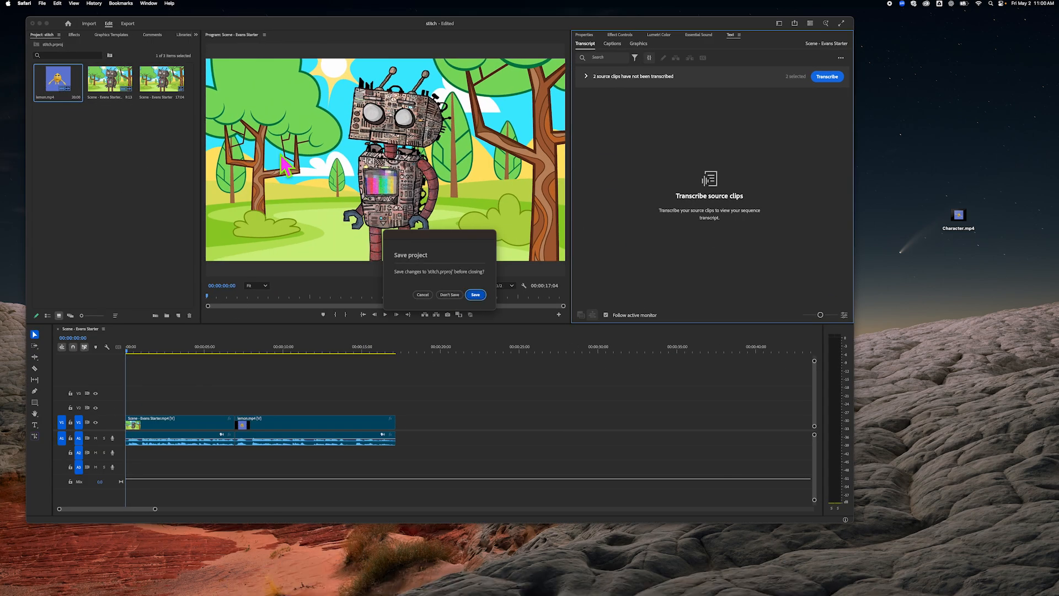
click(449, 295)
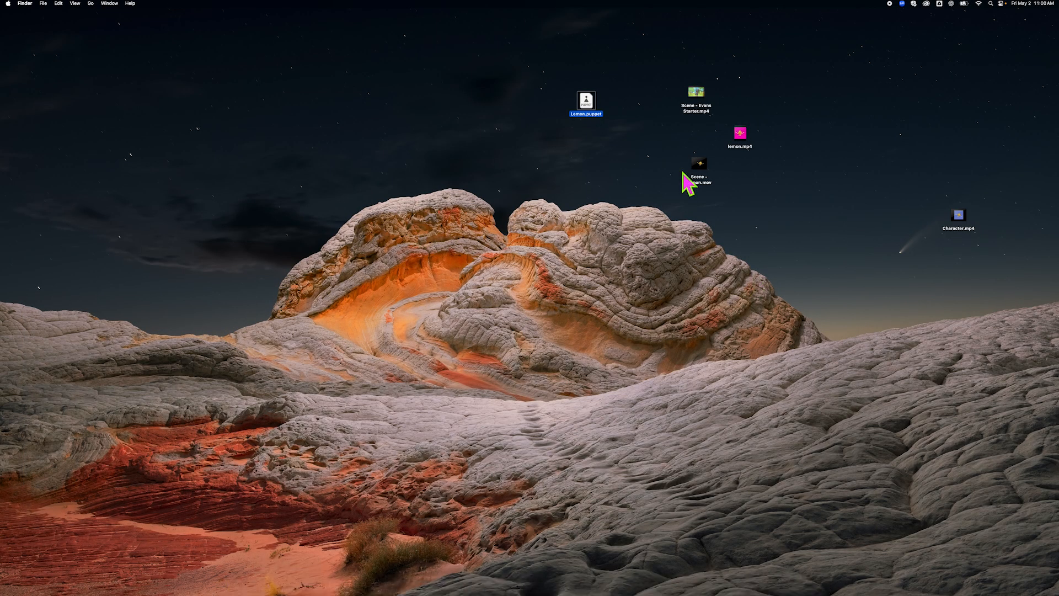
drag(593, 108, 529, 109)
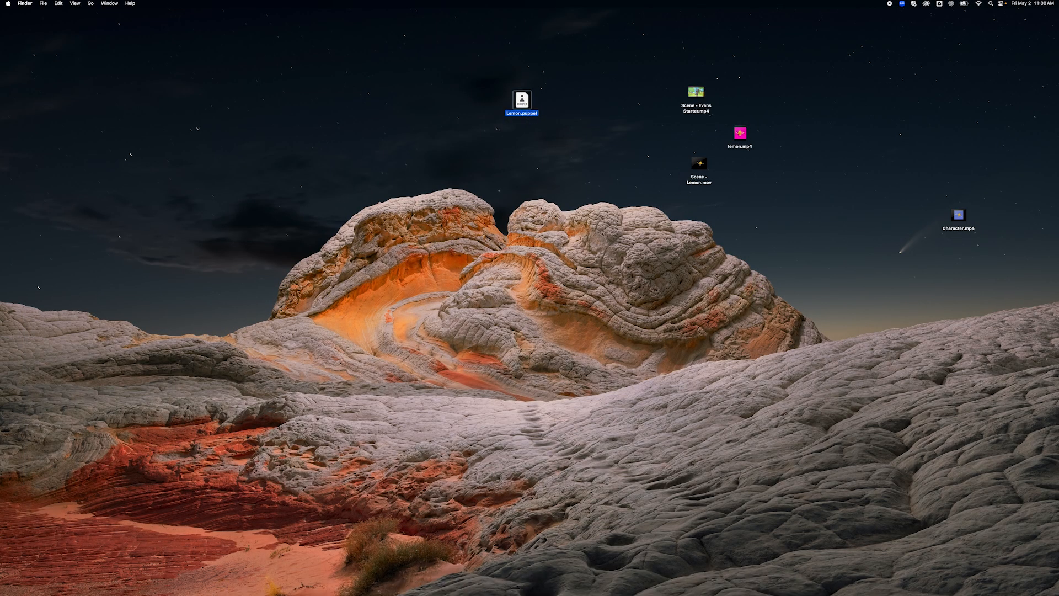
Switch to Character Animator and open the Lemon puppet's original artwork for editing in Photoshop.
click(306, 584)
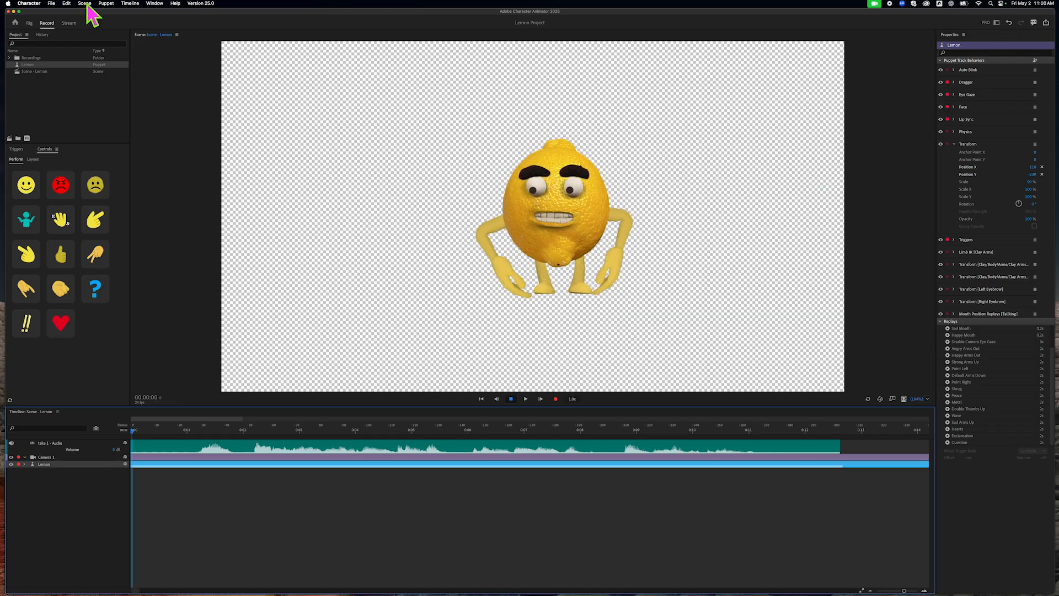
click(67, 4)
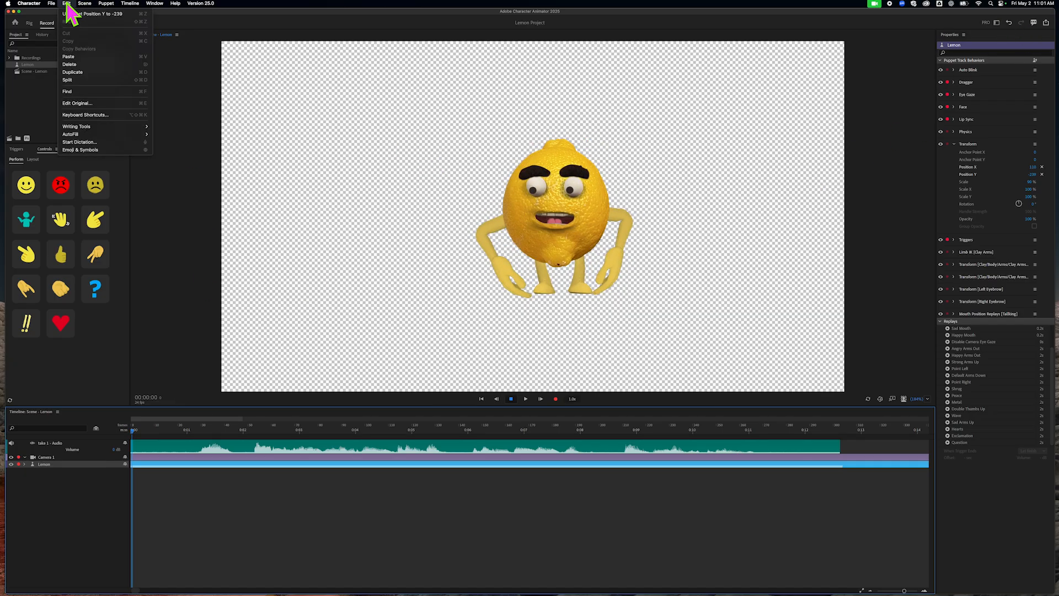
click(105, 113)
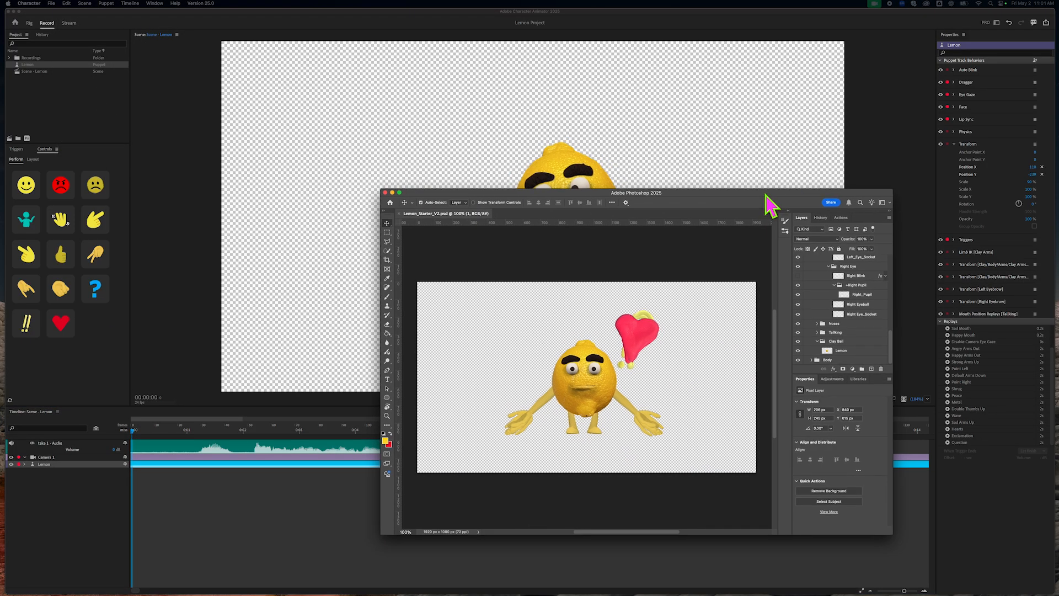
Enlarge the Photoshop window to nearly fill the screen, detach the Layers panel beside the canvas and make it taller.
drag(765, 194, 388, 19)
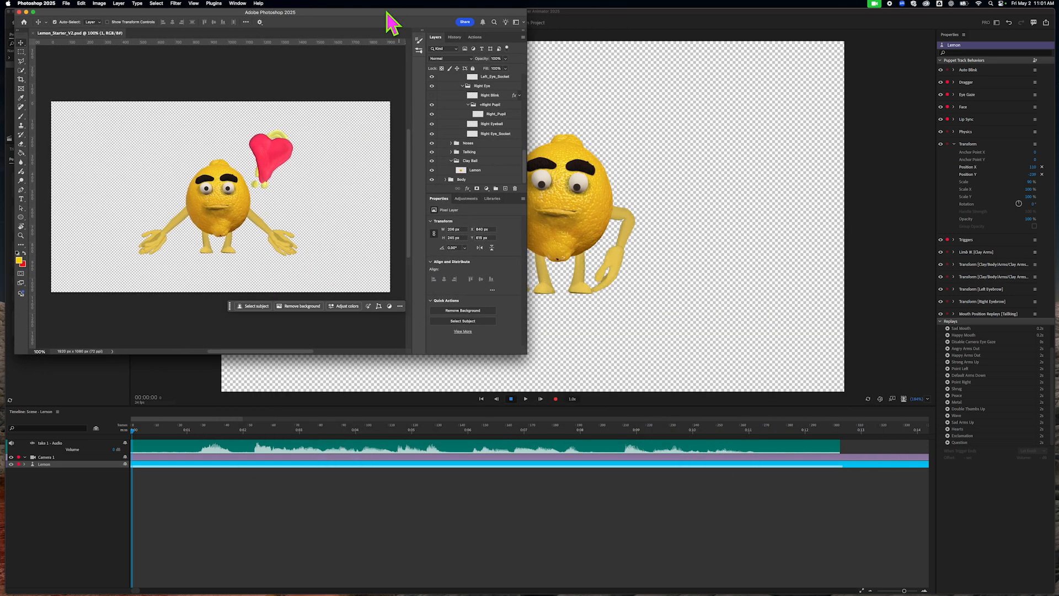
drag(526, 355, 1045, 582)
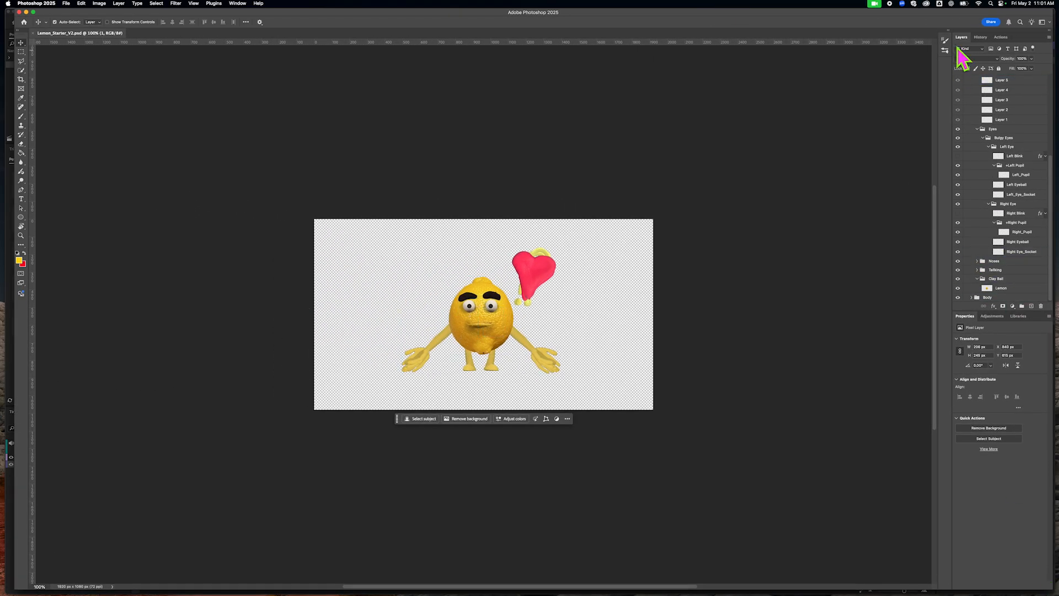
drag(959, 45, 702, 73)
drag(777, 305, 909, 489)
Collapse the Triggers, +Waterfall 2 and Eyes layer groups.
click(719, 116)
click(714, 116)
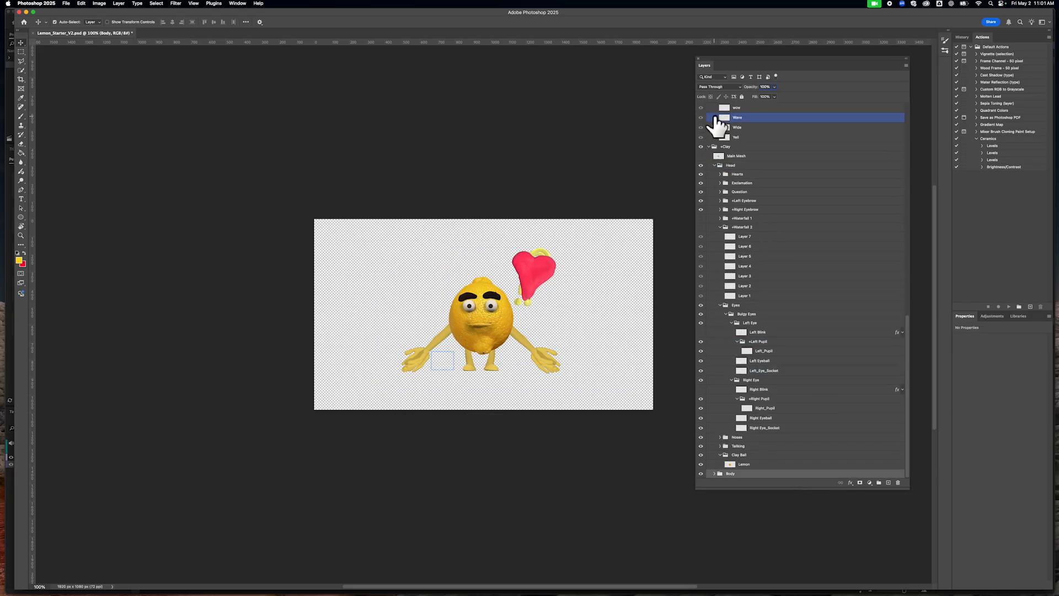
scroll(726, 152, up, 10)
click(714, 115)
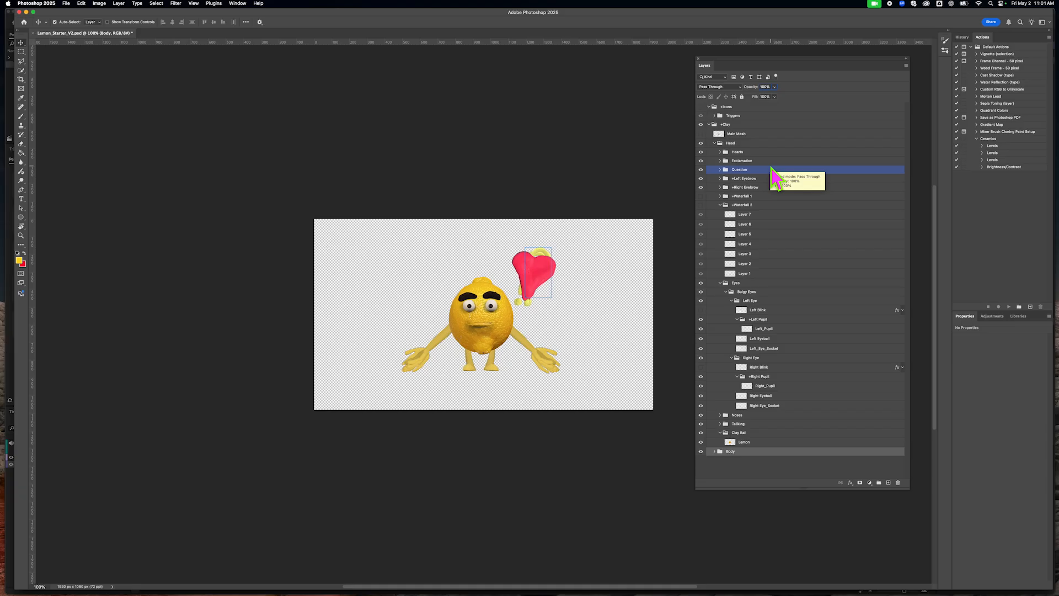
click(720, 205)
click(732, 214)
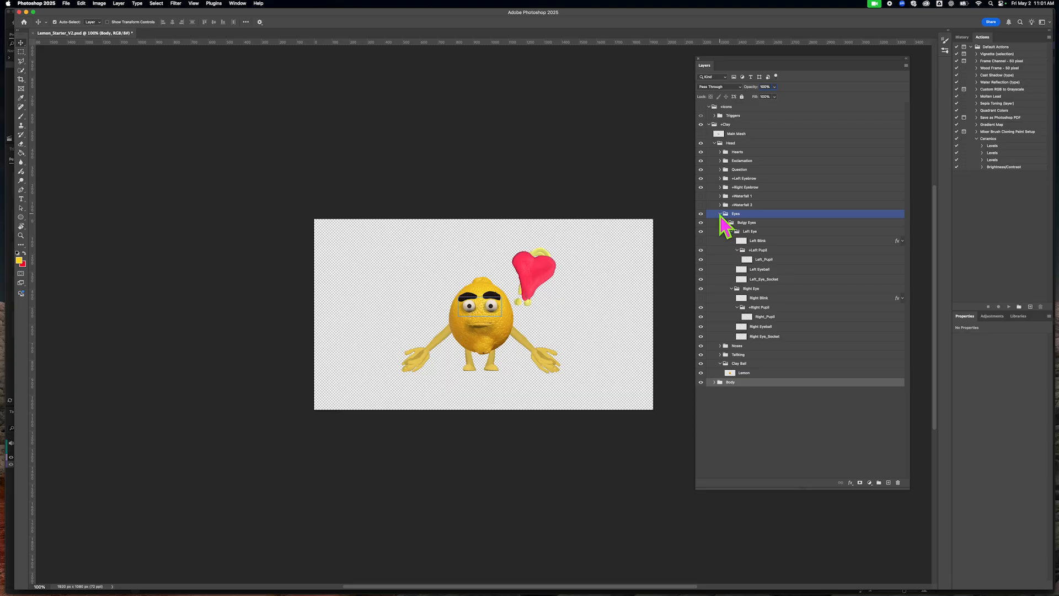
click(720, 214)
Hide and show the Hearts and Exclamation groups and the Lemon layer to see which artwork each one holds.
click(758, 187)
click(765, 169)
click(771, 152)
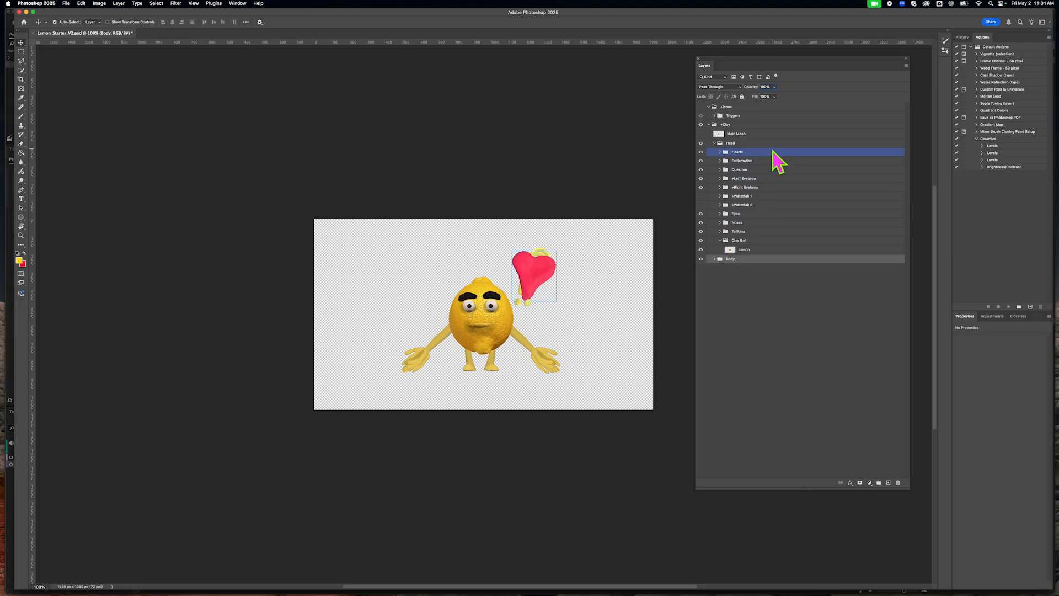
click(700, 152)
click(700, 153)
click(700, 161)
click(701, 161)
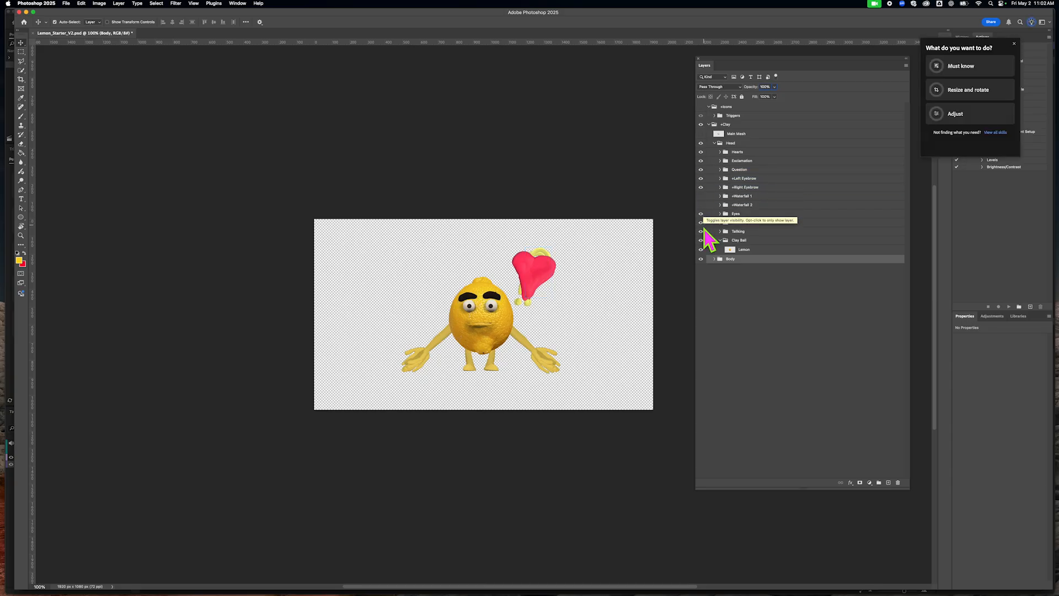
click(701, 250)
click(701, 250)
Erase the whole lemon body from the Lemon layer in the Clay Ball group using a reduced Eraser brush.
click(750, 251)
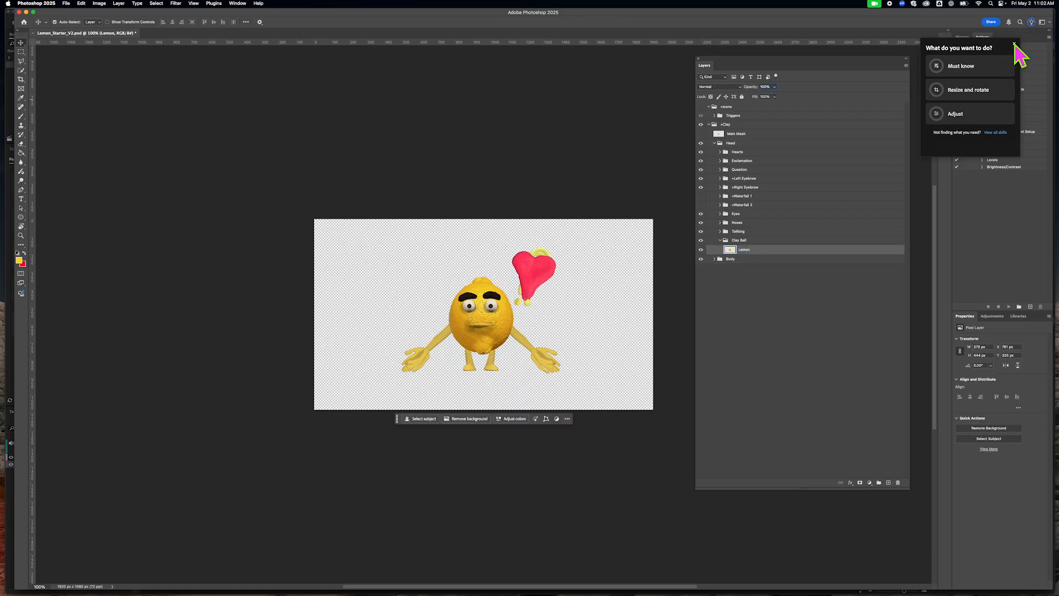
click(1015, 43)
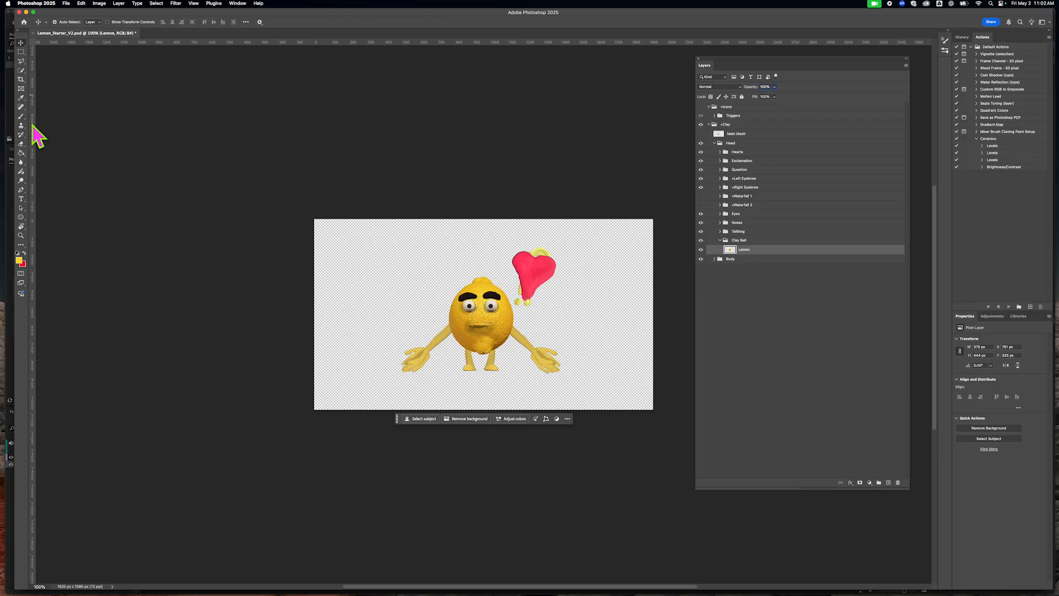
click(21, 144)
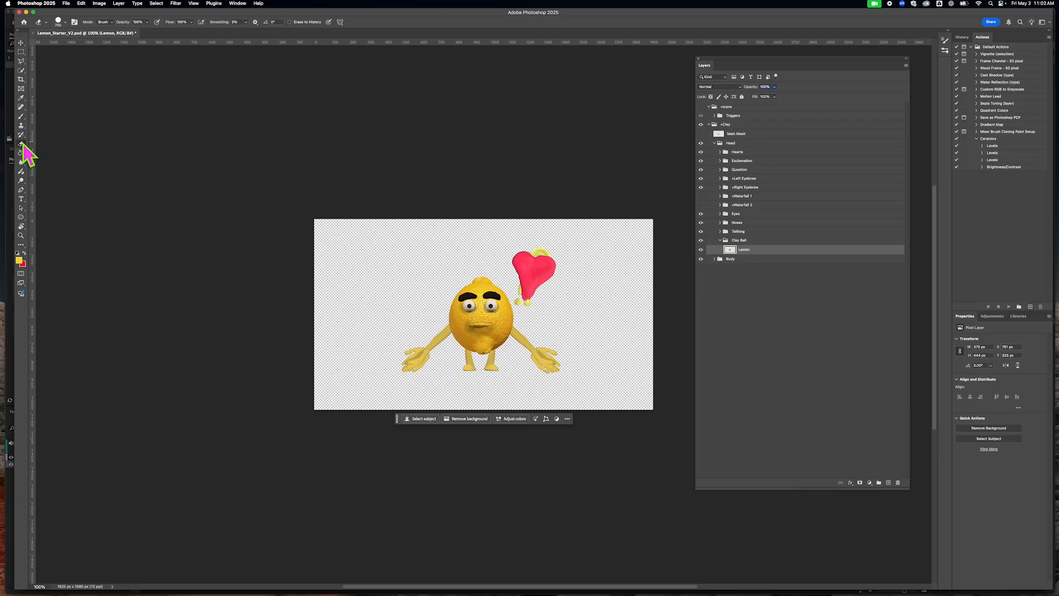
key(bracketleft)
key(bracketleft)
key(bracketleft)
key(bracketleft)
key(bracketleft)
key(bracketleft)
key(bracketleft)
key(bracketleft)
key(bracketleft)
key(bracketleft)
key(bracketleft)
click(479, 331)
mouse_move(477, 329)
mouse_down()
mouse_move(467, 308)
mouse_move(493, 282)
mouse_move(510, 324)
mouse_move(452, 337)
mouse_move(478, 288)
mouse_move(469, 342)
mouse_move(447, 302)
mouse_move(430, 338)
mouse_move(513, 312)
mouse_move(439, 314)
mouse_move(503, 348)
mouse_move(482, 290)
mouse_move(513, 337)
mouse_move(471, 292)
mouse_move(509, 342)
mouse_move(473, 304)
mouse_move(510, 321)
mouse_move(488, 296)
mouse_move(489, 322)
mouse_move(507, 302)
mouse_move(477, 319)
mouse_move(473, 351)
mouse_move(447, 329)
mouse_move(455, 353)
mouse_move(515, 325)
mouse_move(487, 269)
mouse_move(454, 293)
mouse_move(470, 353)
mouse_move(517, 282)
mouse_move(460, 287)
mouse_move(492, 339)
mouse_move(473, 295)
mouse_up()
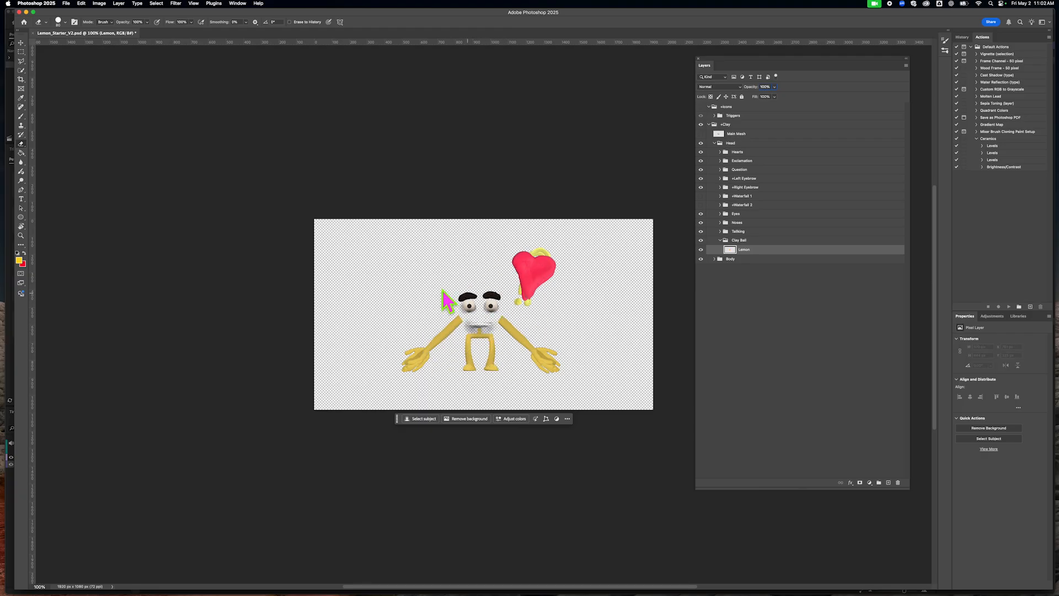
Set the foreground colour to pink, #e88dcd.
click(21, 117)
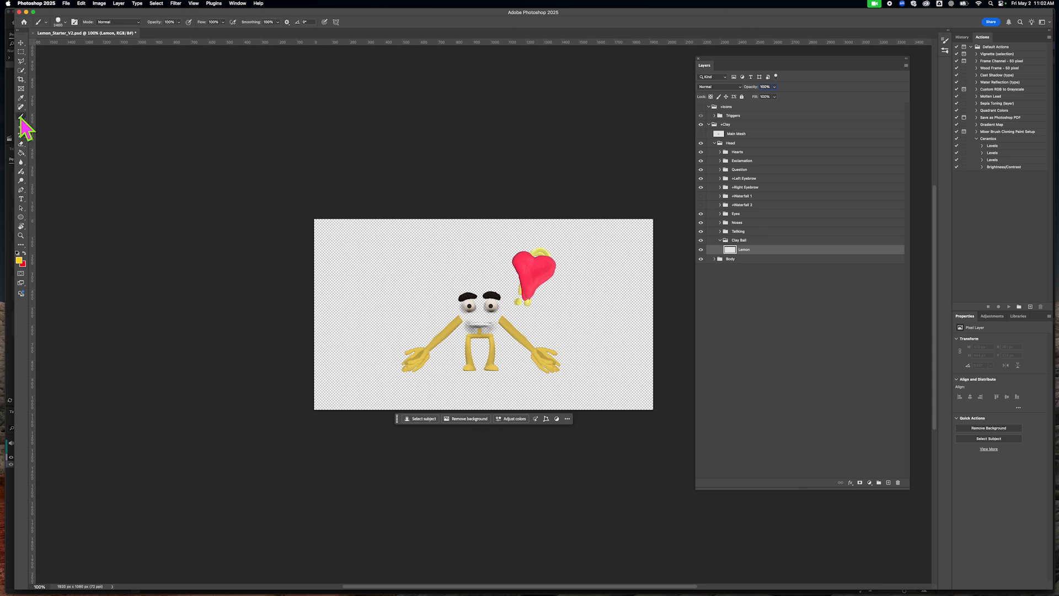
key(i)
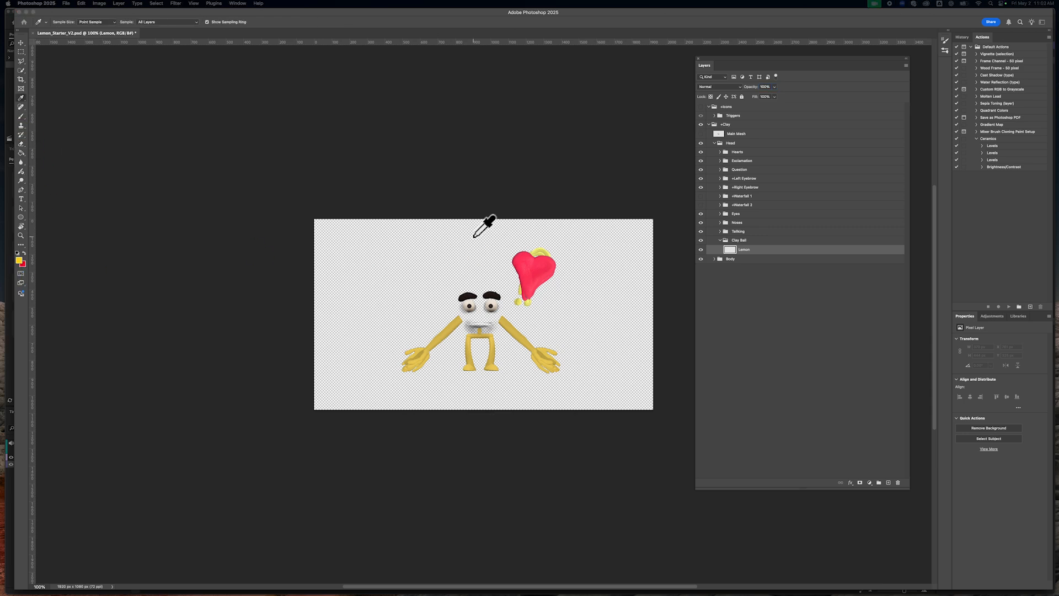
drag(1058, 298, 579, 149)
click(539, 178)
drag(538, 183, 477, 173)
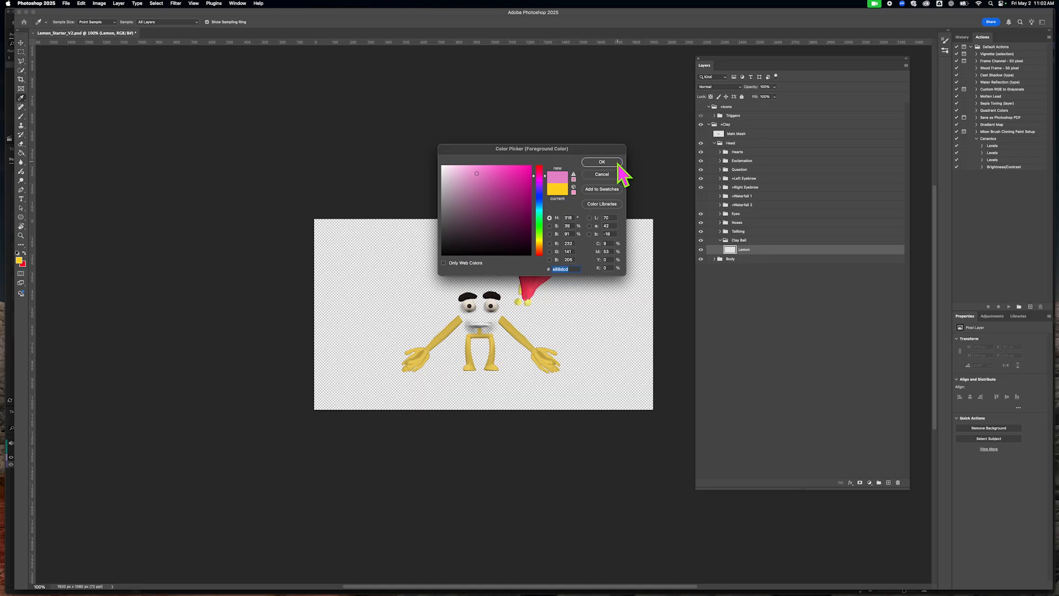
click(619, 165)
Draw a closed round outline about 480 by 440 px around the face with the KYLE Ultimate Pencil Hard brush and fill it pink.
click(23, 117)
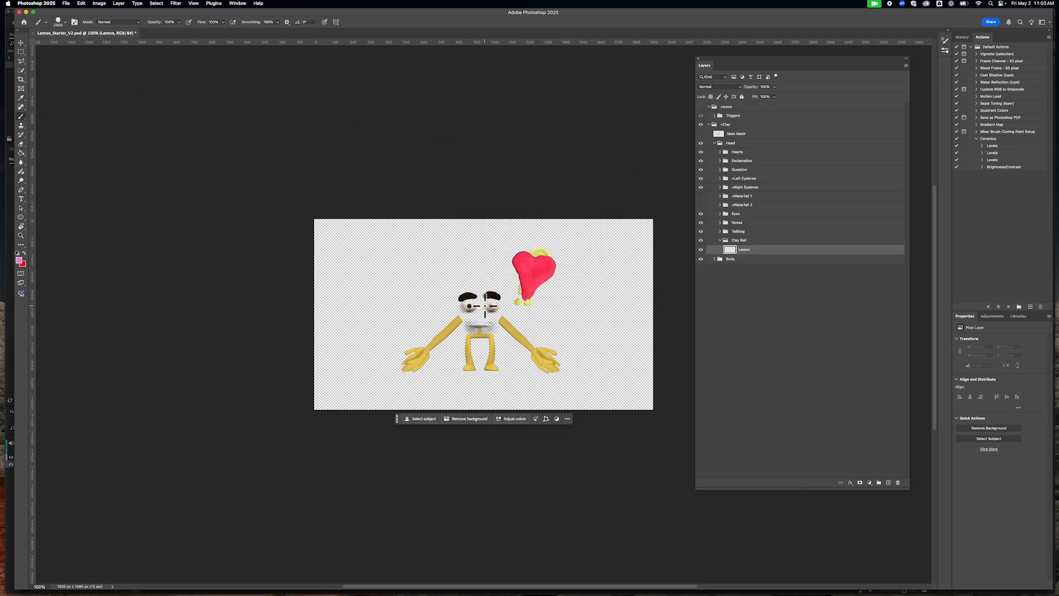
click(65, 23)
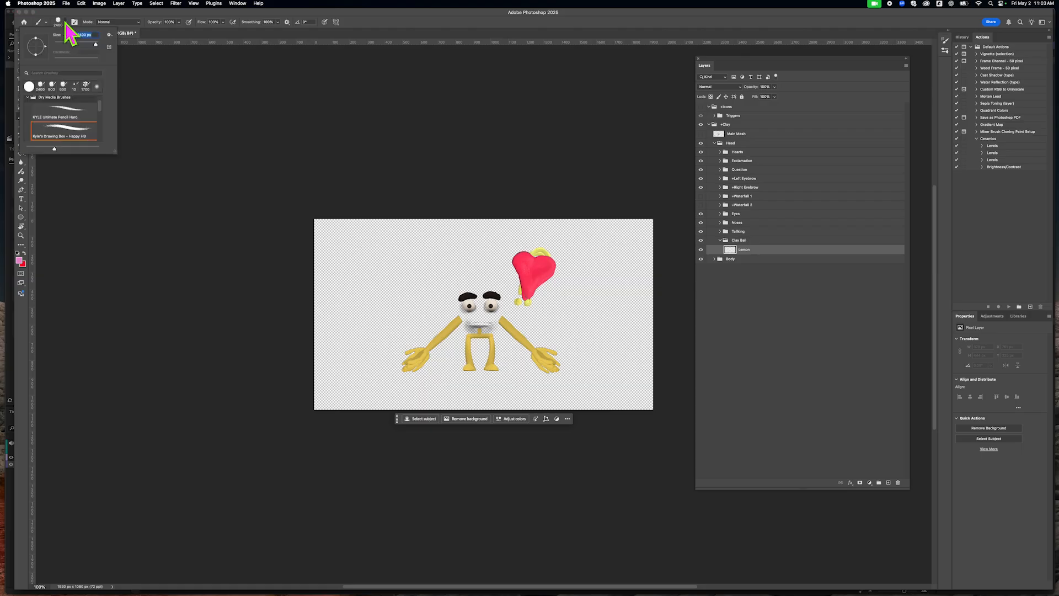
scroll(64, 129, up, 1)
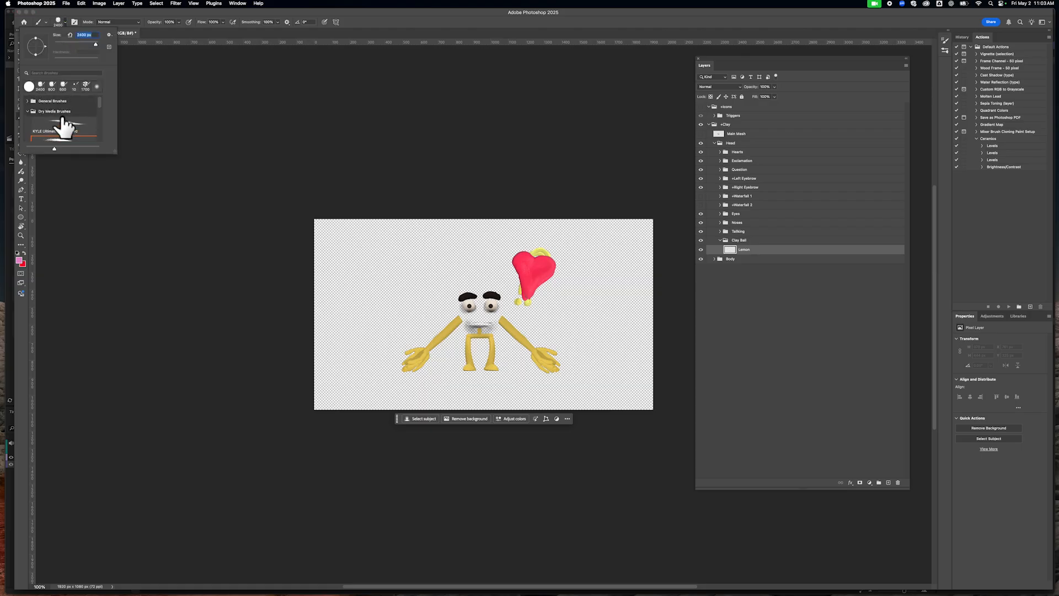
click(80, 131)
click(489, 269)
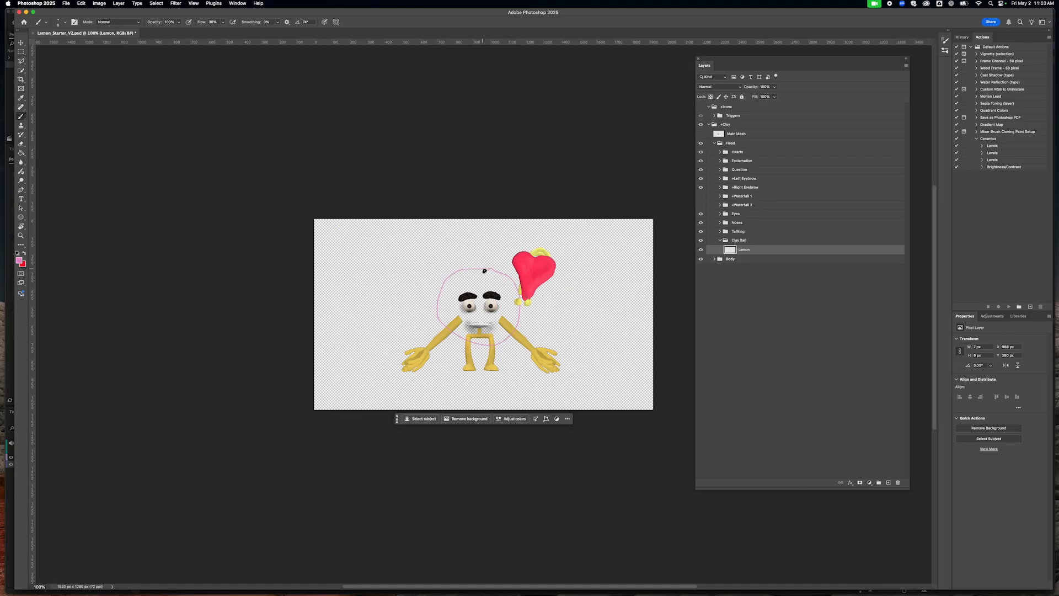
click(22, 153)
click(502, 274)
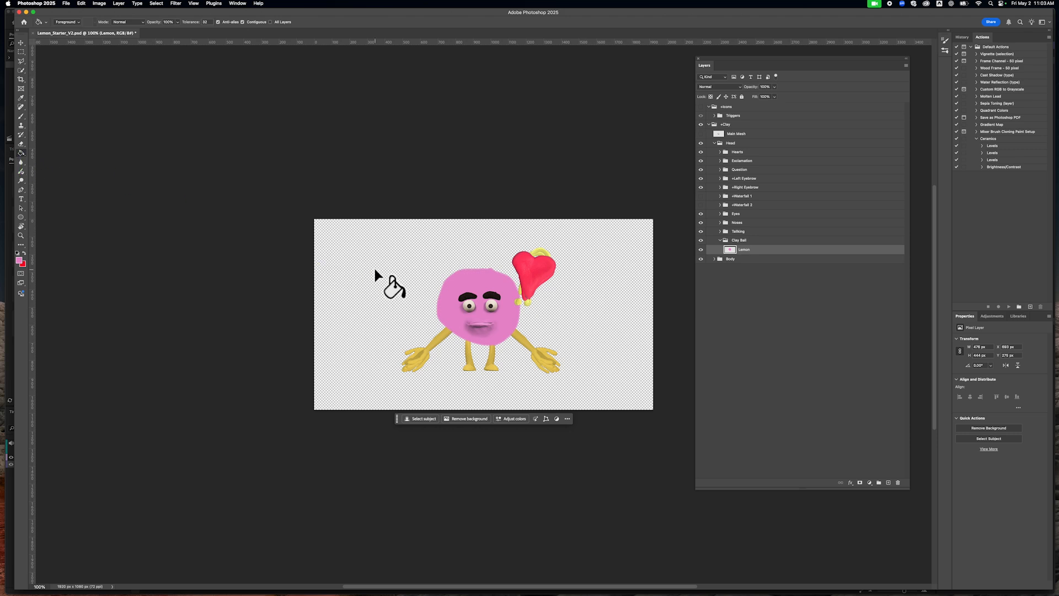
Set the foreground colour to blue, #0a84c3, and scribble zigzag brush lines across the pink body on the Lemon layer.
key(super+plus)
key(super+plus)
key(super+plus)
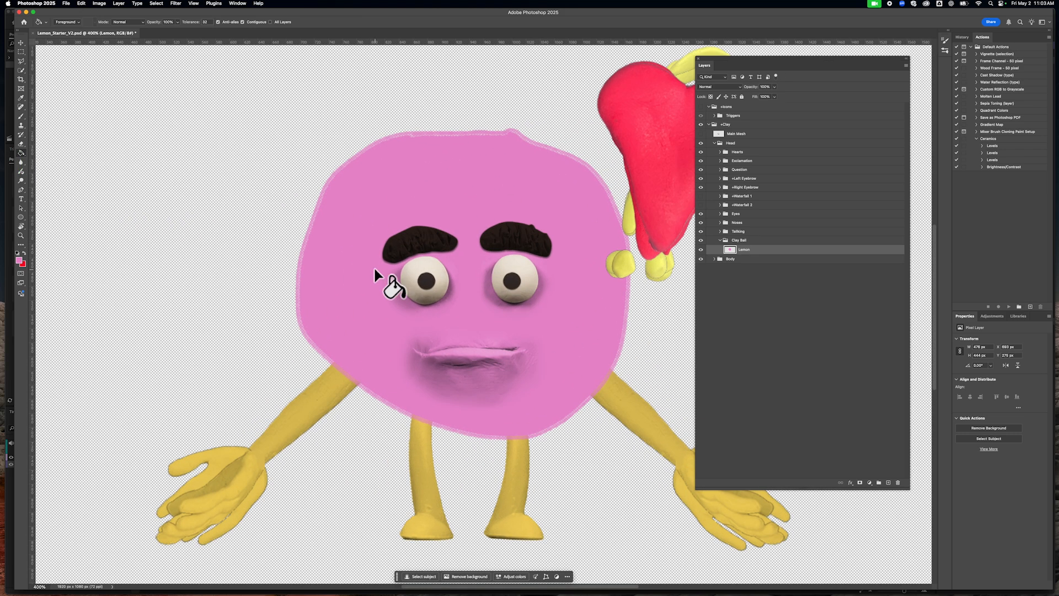
scroll(402, 248, right, 5)
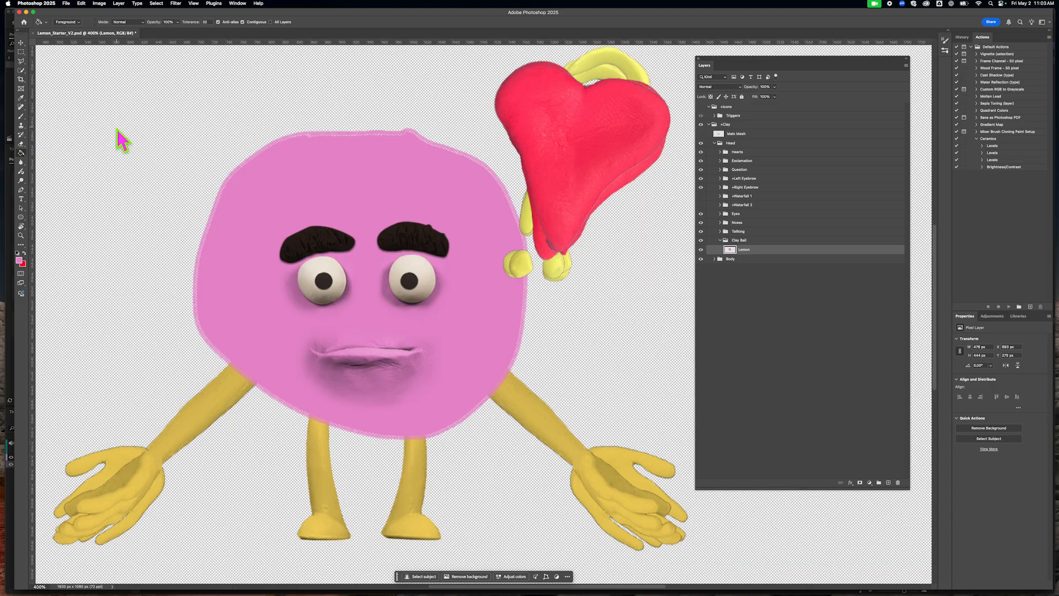
click(21, 117)
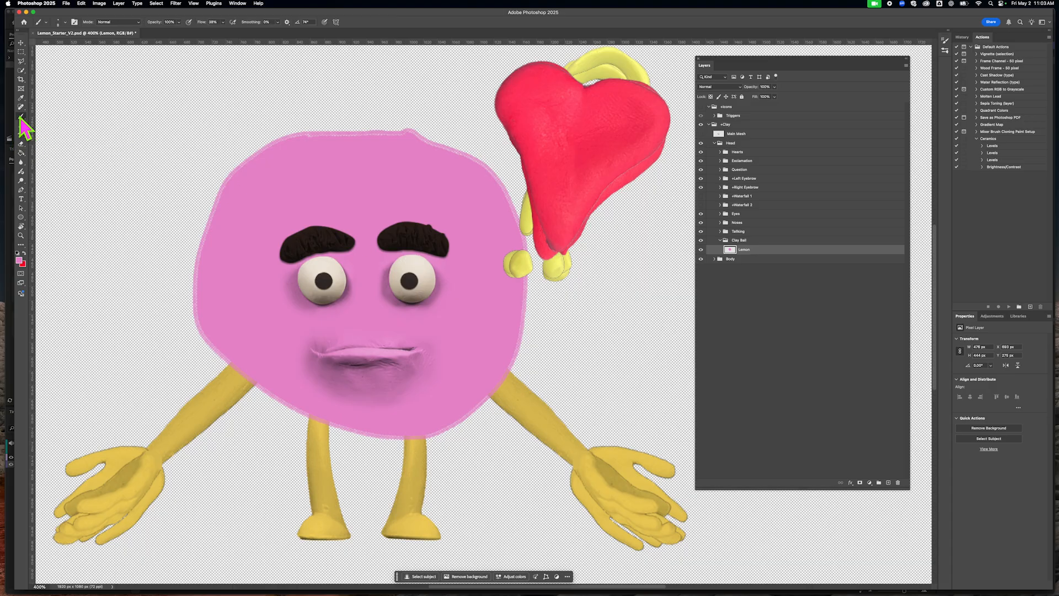
click(19, 261)
drag(539, 190, 539, 209)
click(526, 186)
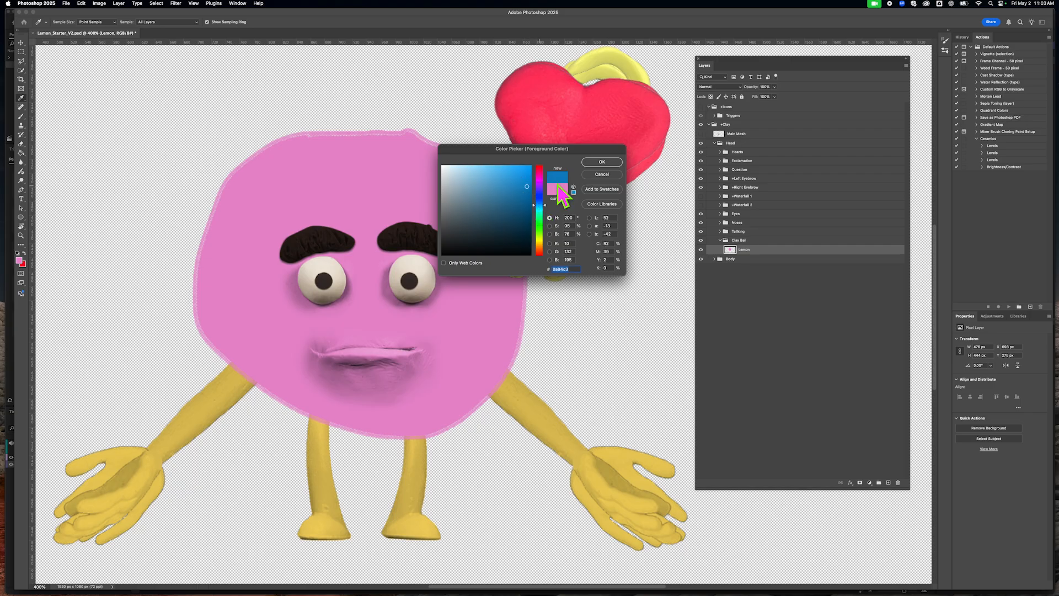
click(611, 163)
mouse_move(188, 238)
mouse_down()
mouse_move(468, 150)
mouse_move(312, 216)
mouse_move(202, 317)
mouse_move(441, 195)
mouse_move(534, 176)
mouse_move(337, 244)
mouse_move(209, 338)
mouse_move(207, 349)
mouse_move(522, 256)
mouse_move(291, 348)
mouse_move(243, 385)
mouse_move(521, 291)
mouse_move(243, 443)
mouse_move(442, 365)
mouse_move(355, 429)
mouse_move(449, 411)
mouse_move(514, 351)
mouse_up()
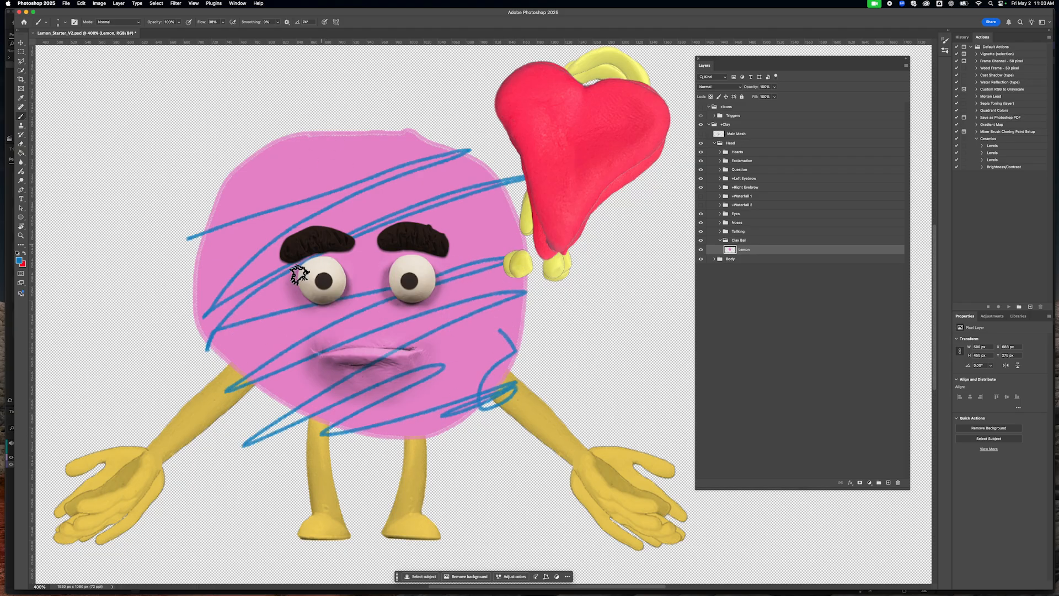
mouse_move(377, 144)
mouse_down()
mouse_move(229, 176)
mouse_move(274, 194)
mouse_move(352, 187)
mouse_move(414, 368)
mouse_up()
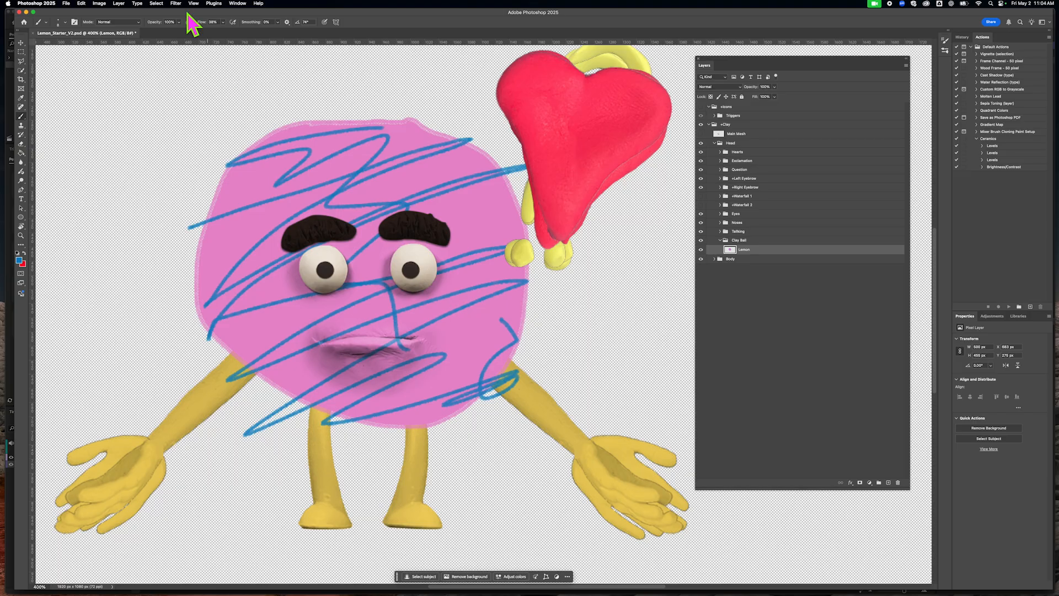
Save Lemon_Starter_V2.psd, accept the nested layer groups notice and minimize the Photoshop window to return to Character Animator.
click(66, 3)
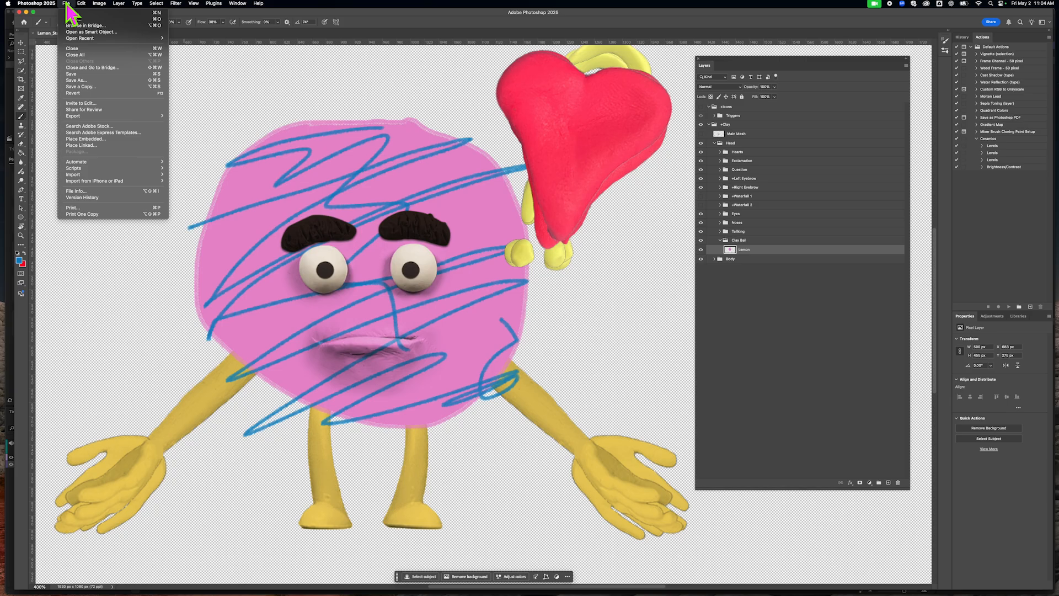
click(73, 74)
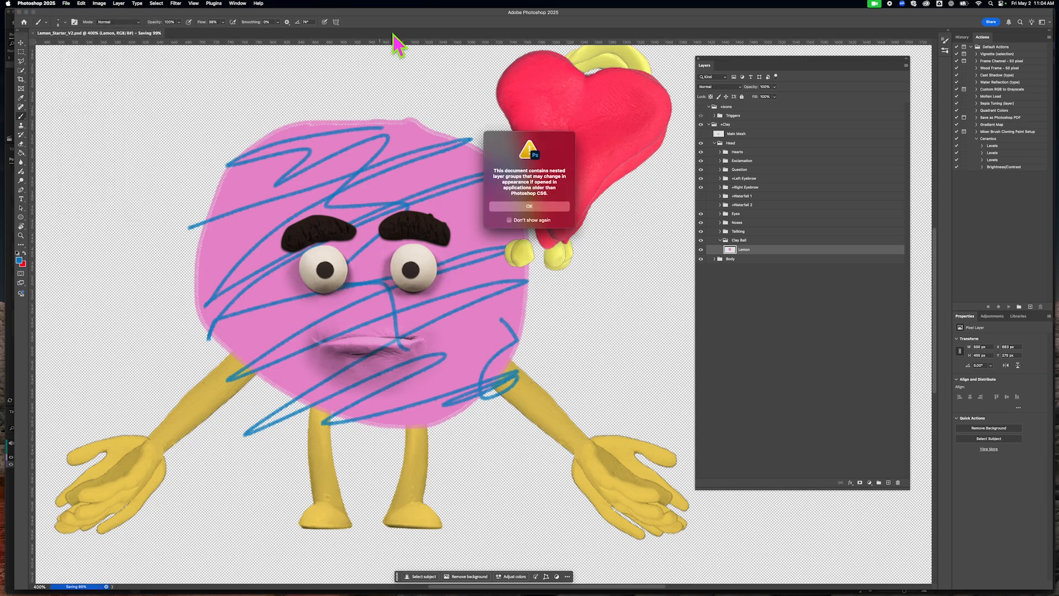
key(Return)
click(25, 12)
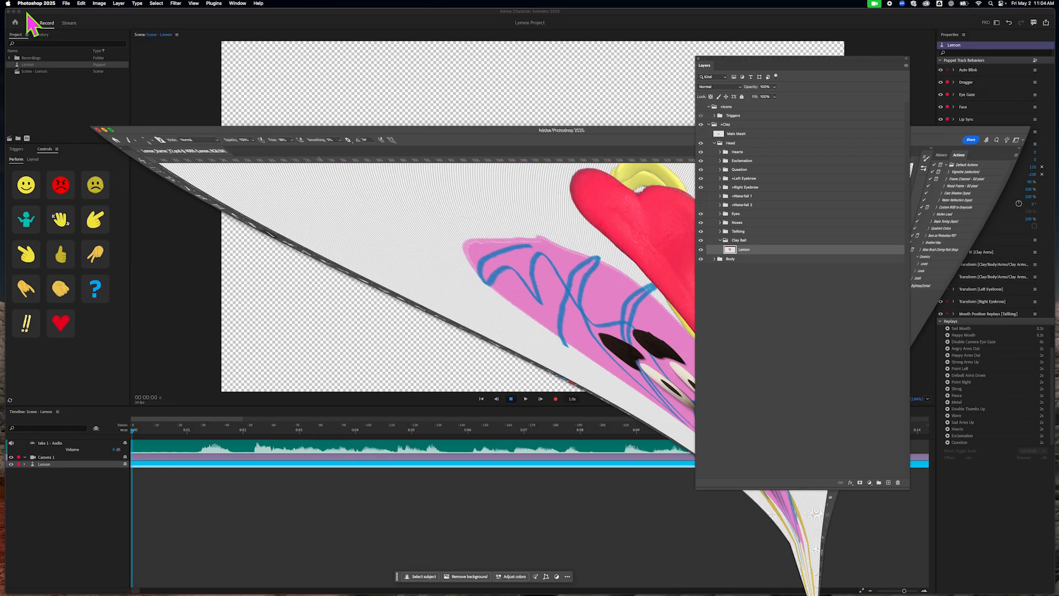